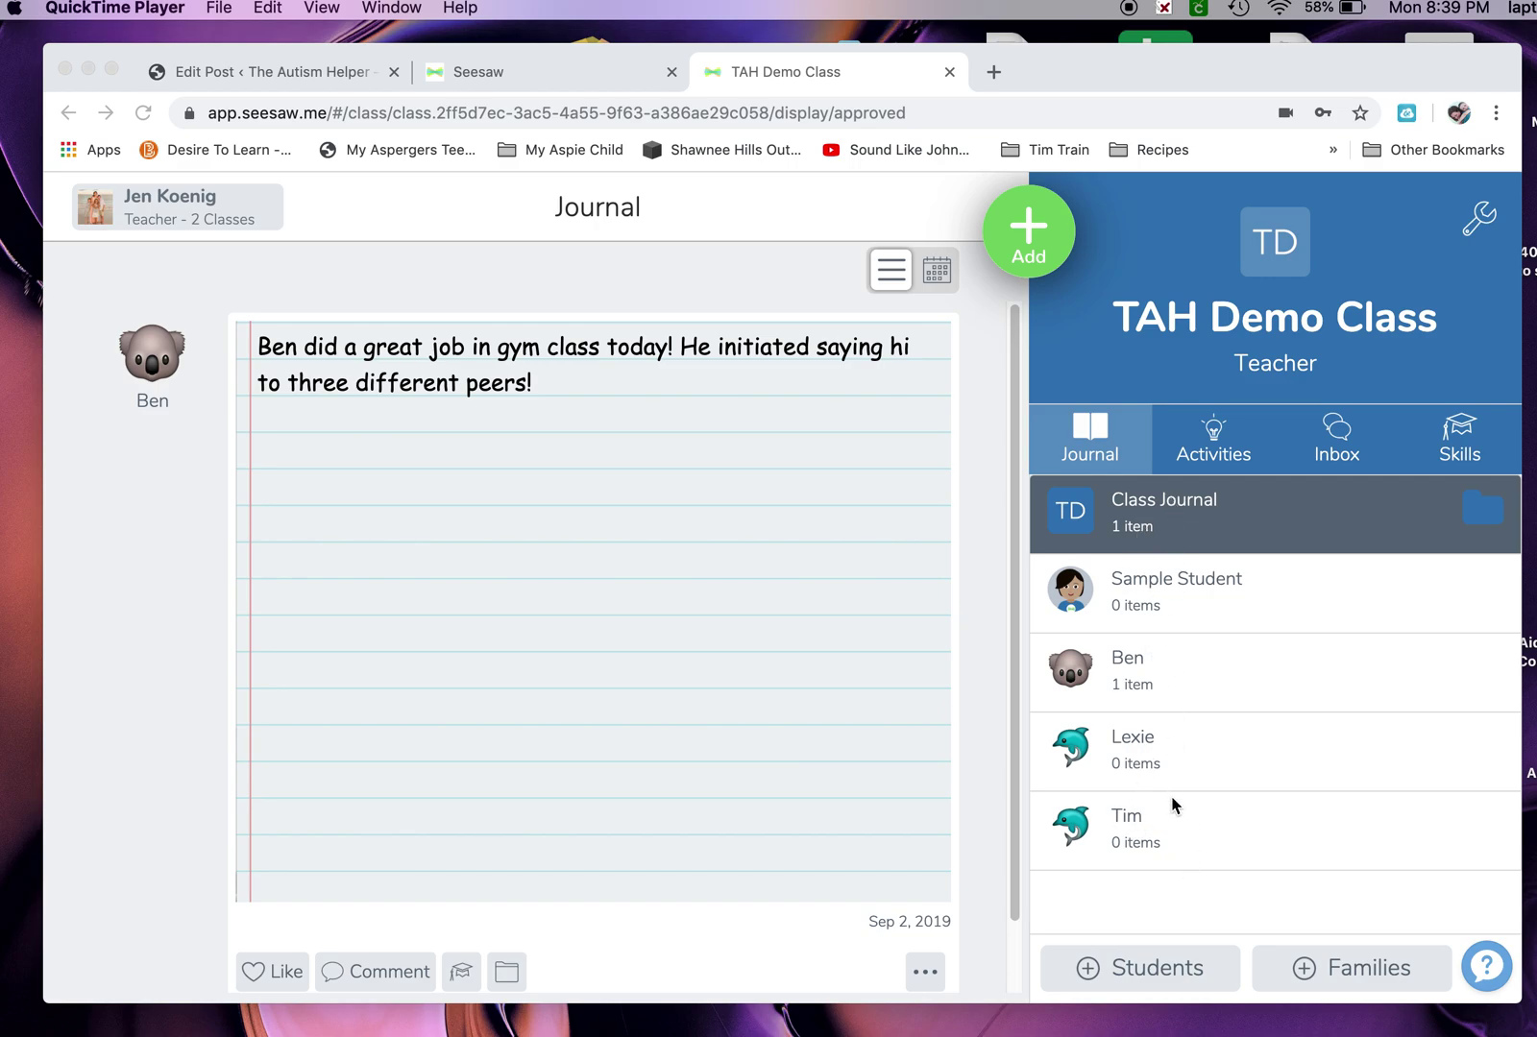
Step: Open Manage Folders from the TAH Demo Class settings, which shows no folders yet
left_click(1482, 219)
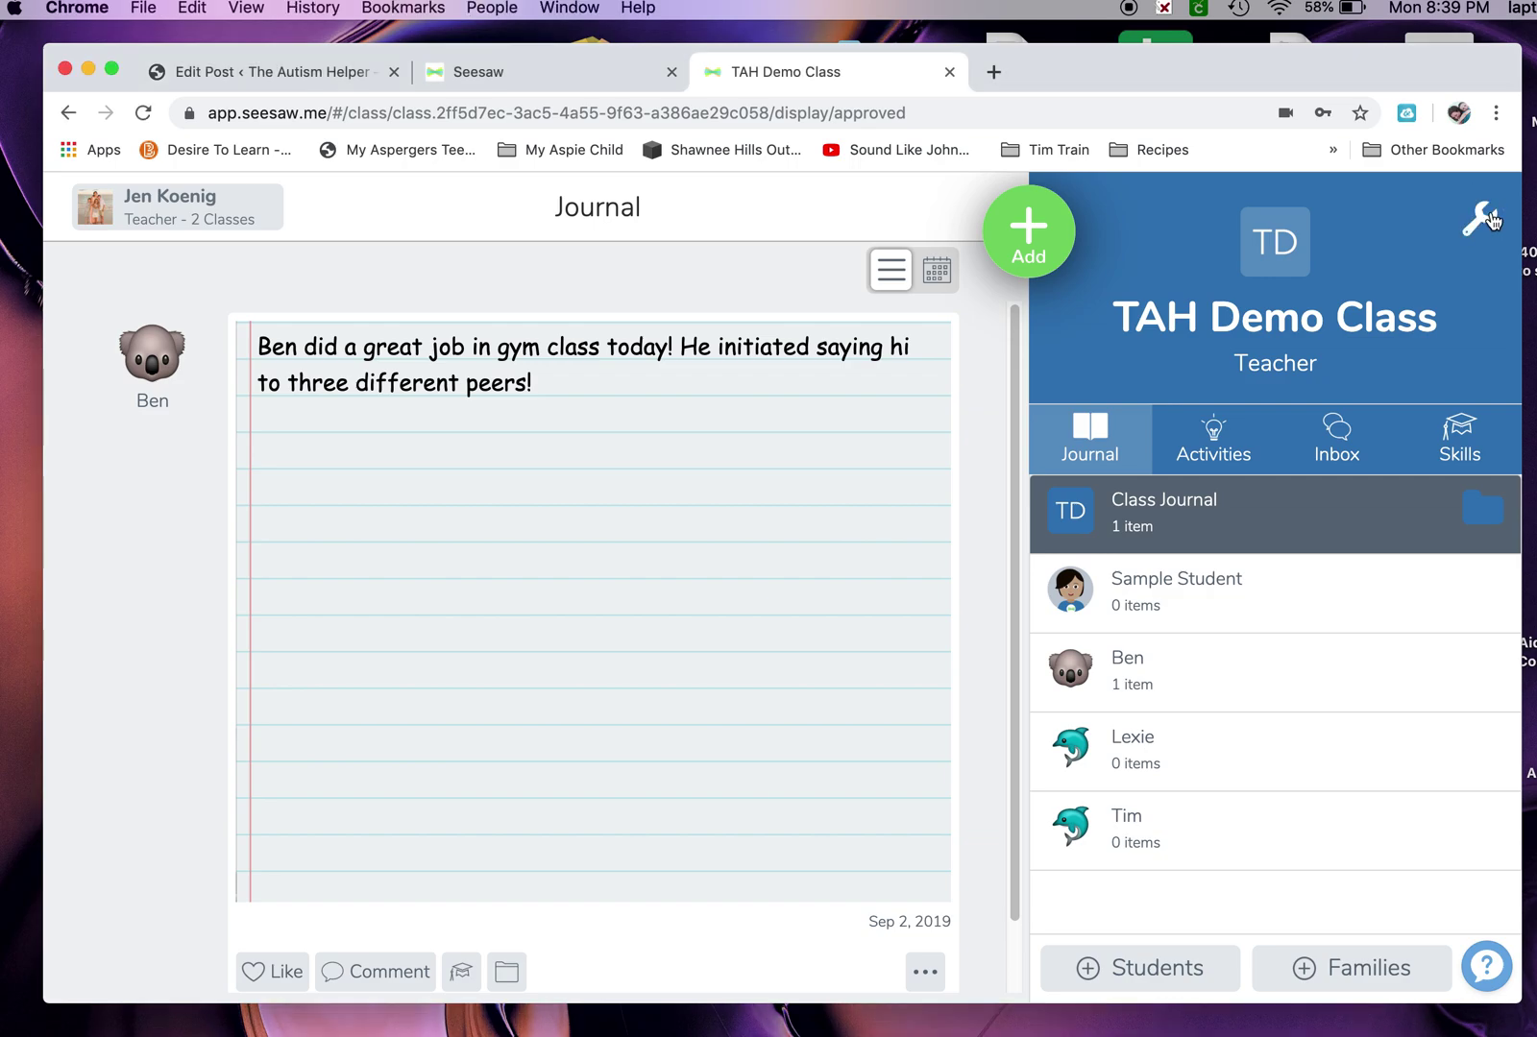
left_click(1489, 221)
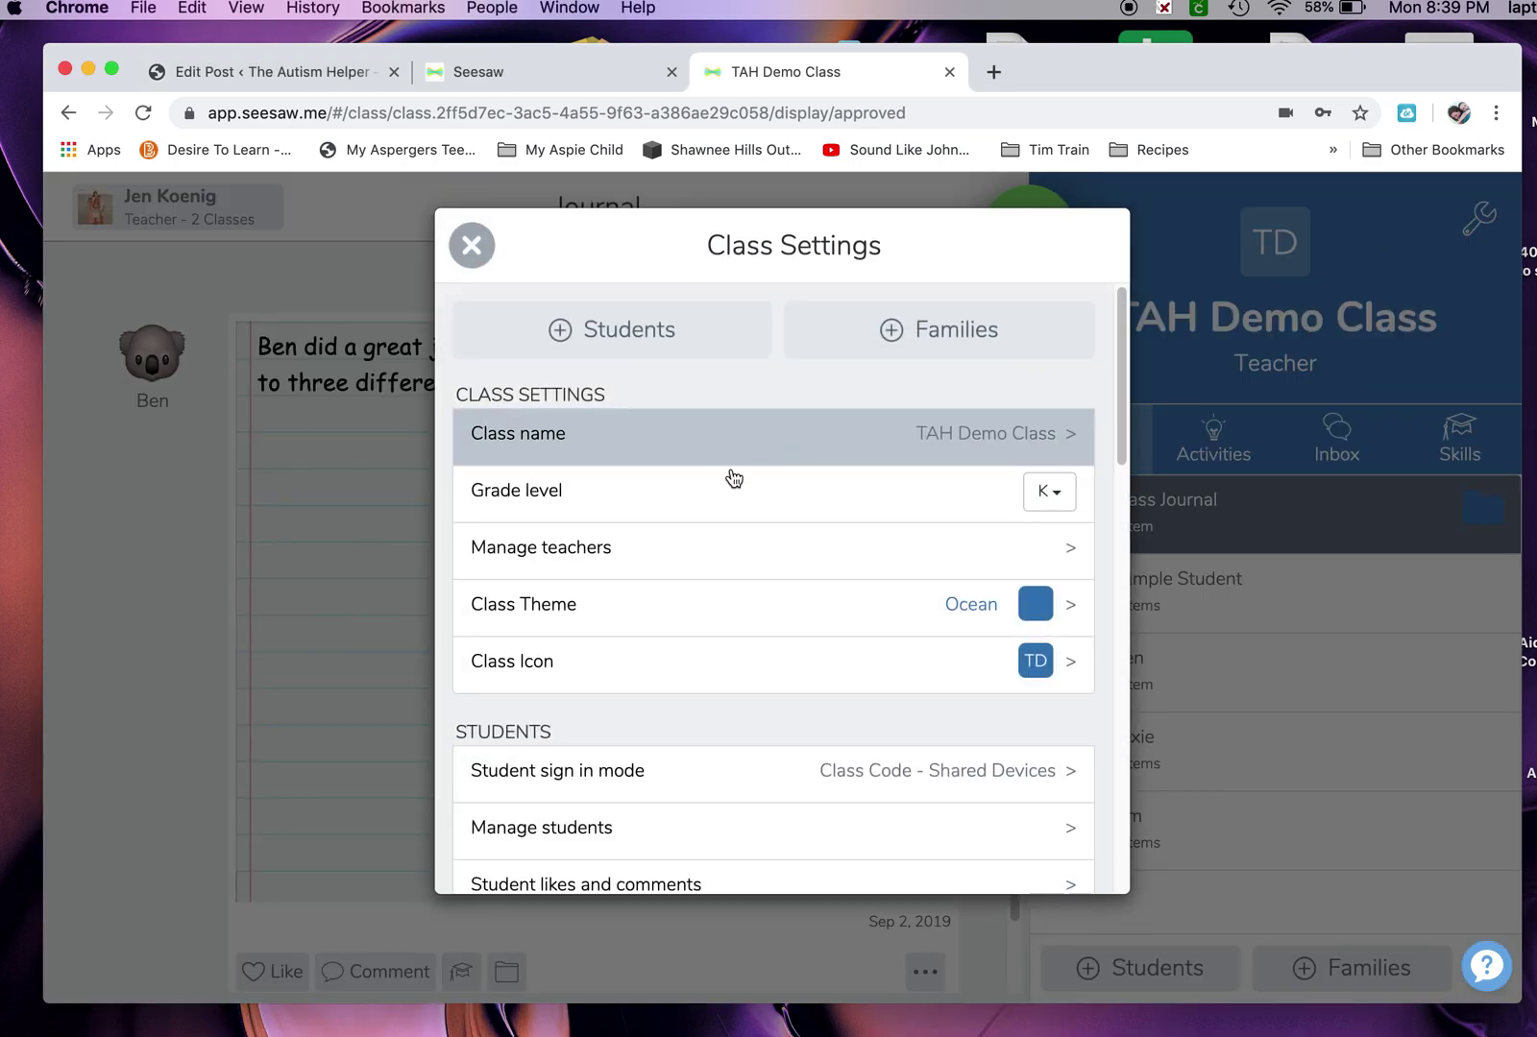
scroll(740, 491, "down", 1)
scroll(739, 490, "down", 10)
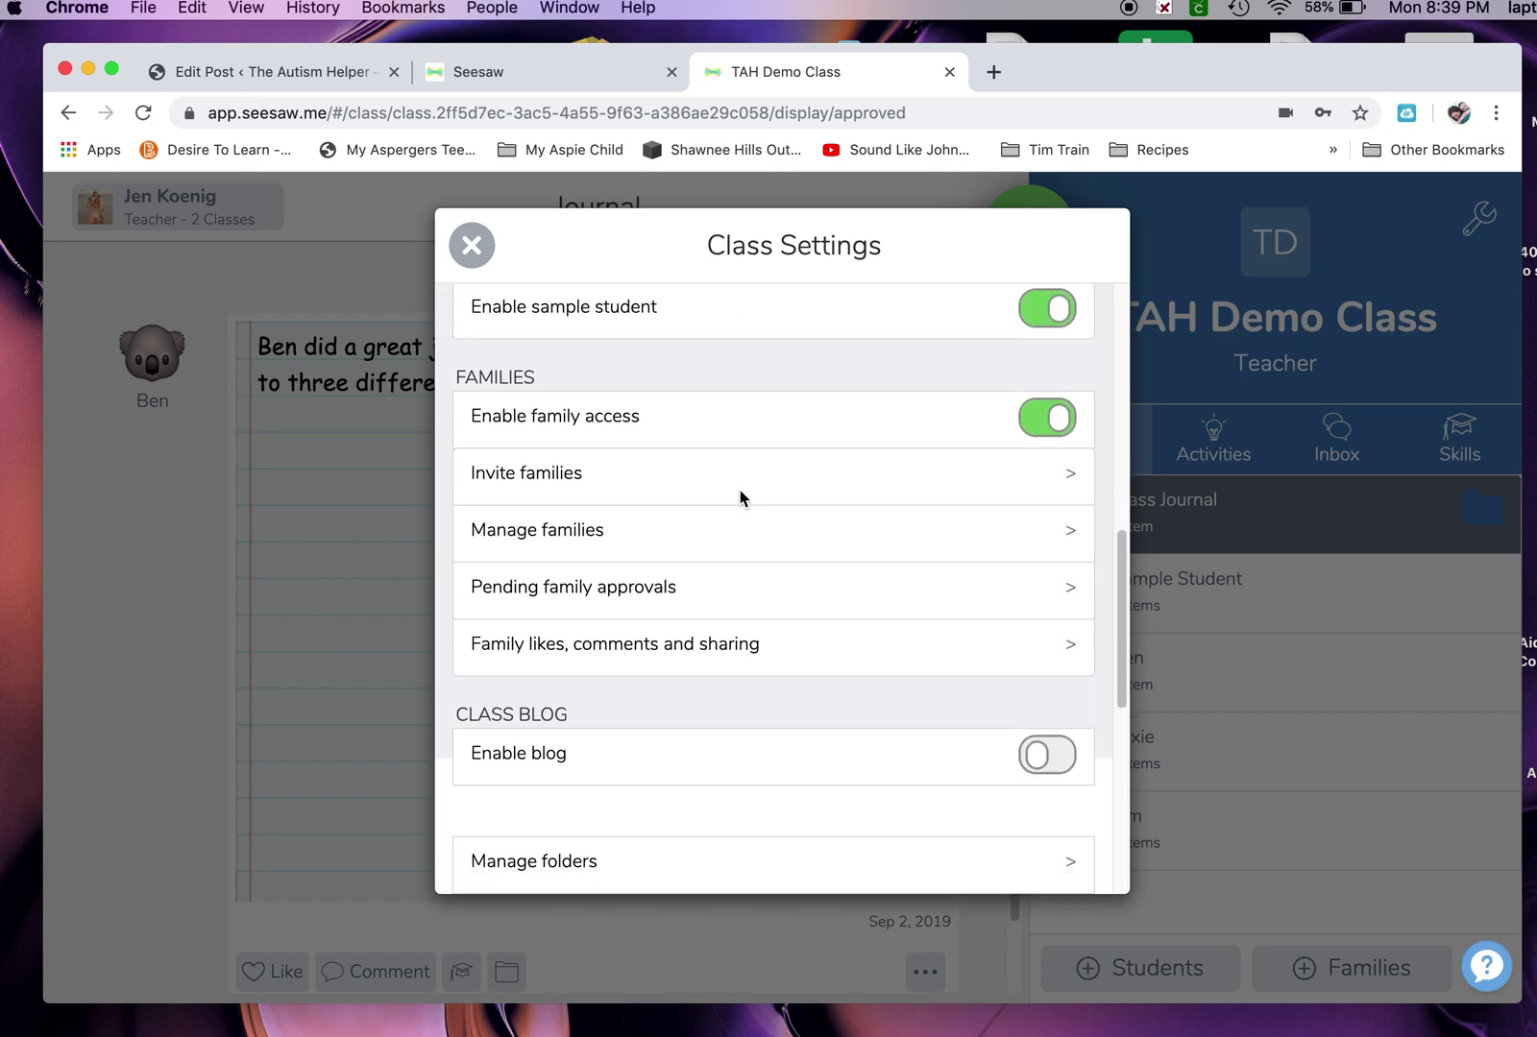
scroll(759, 517, "down", 3)
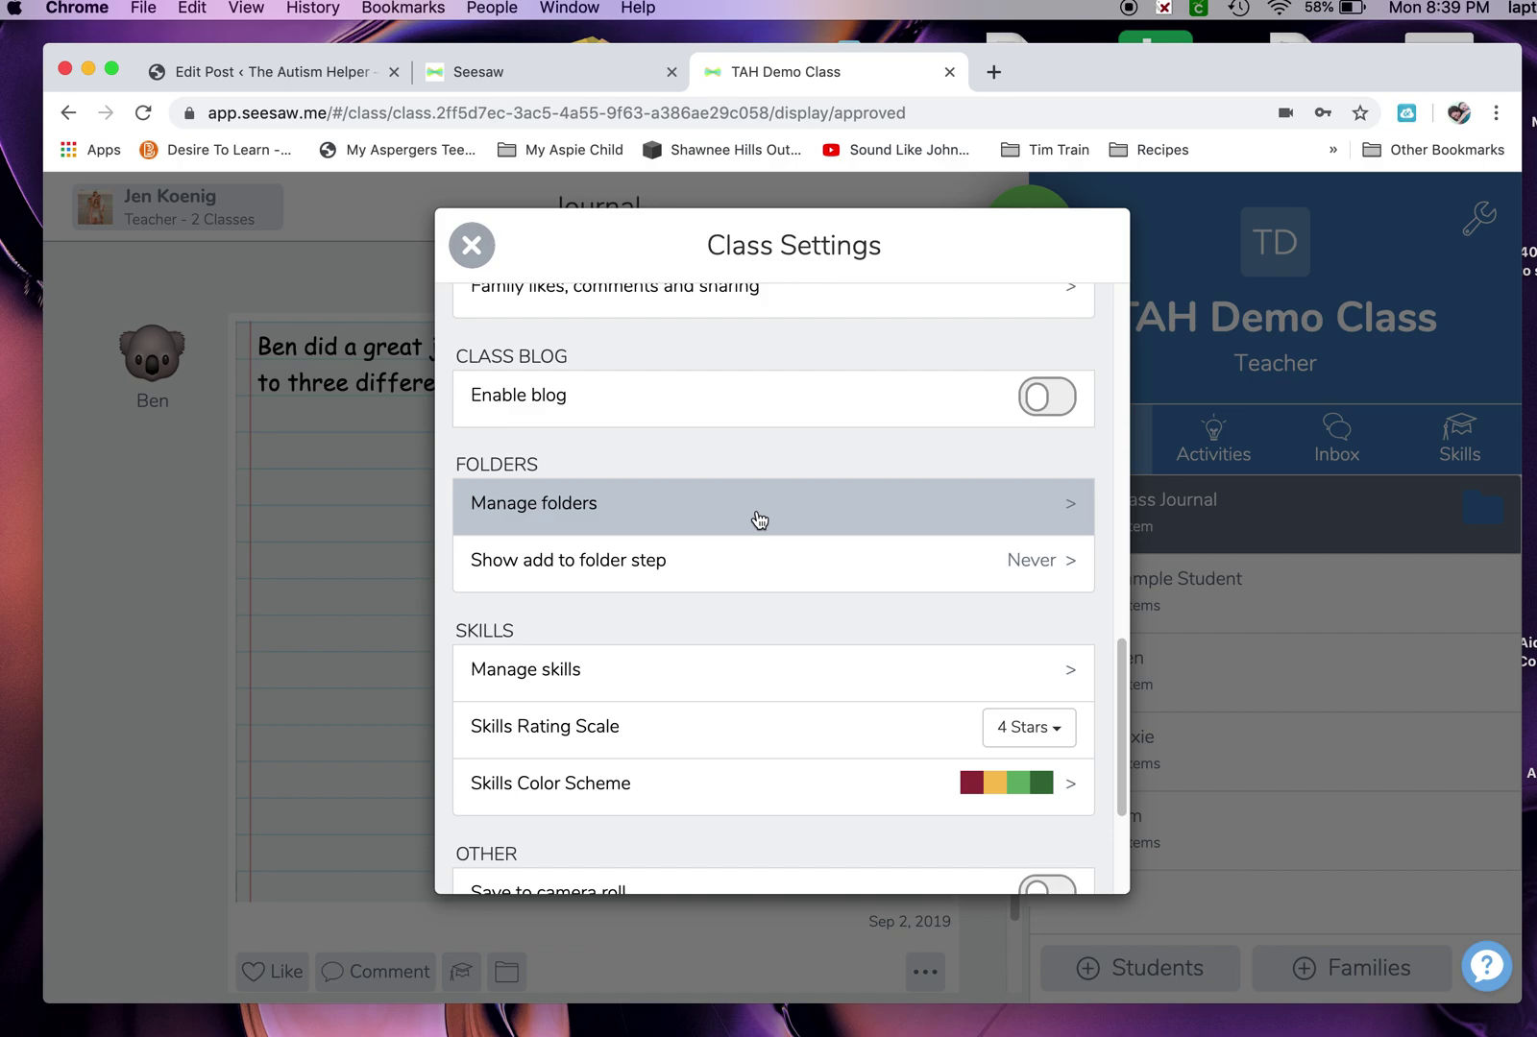
left_click(758, 520)
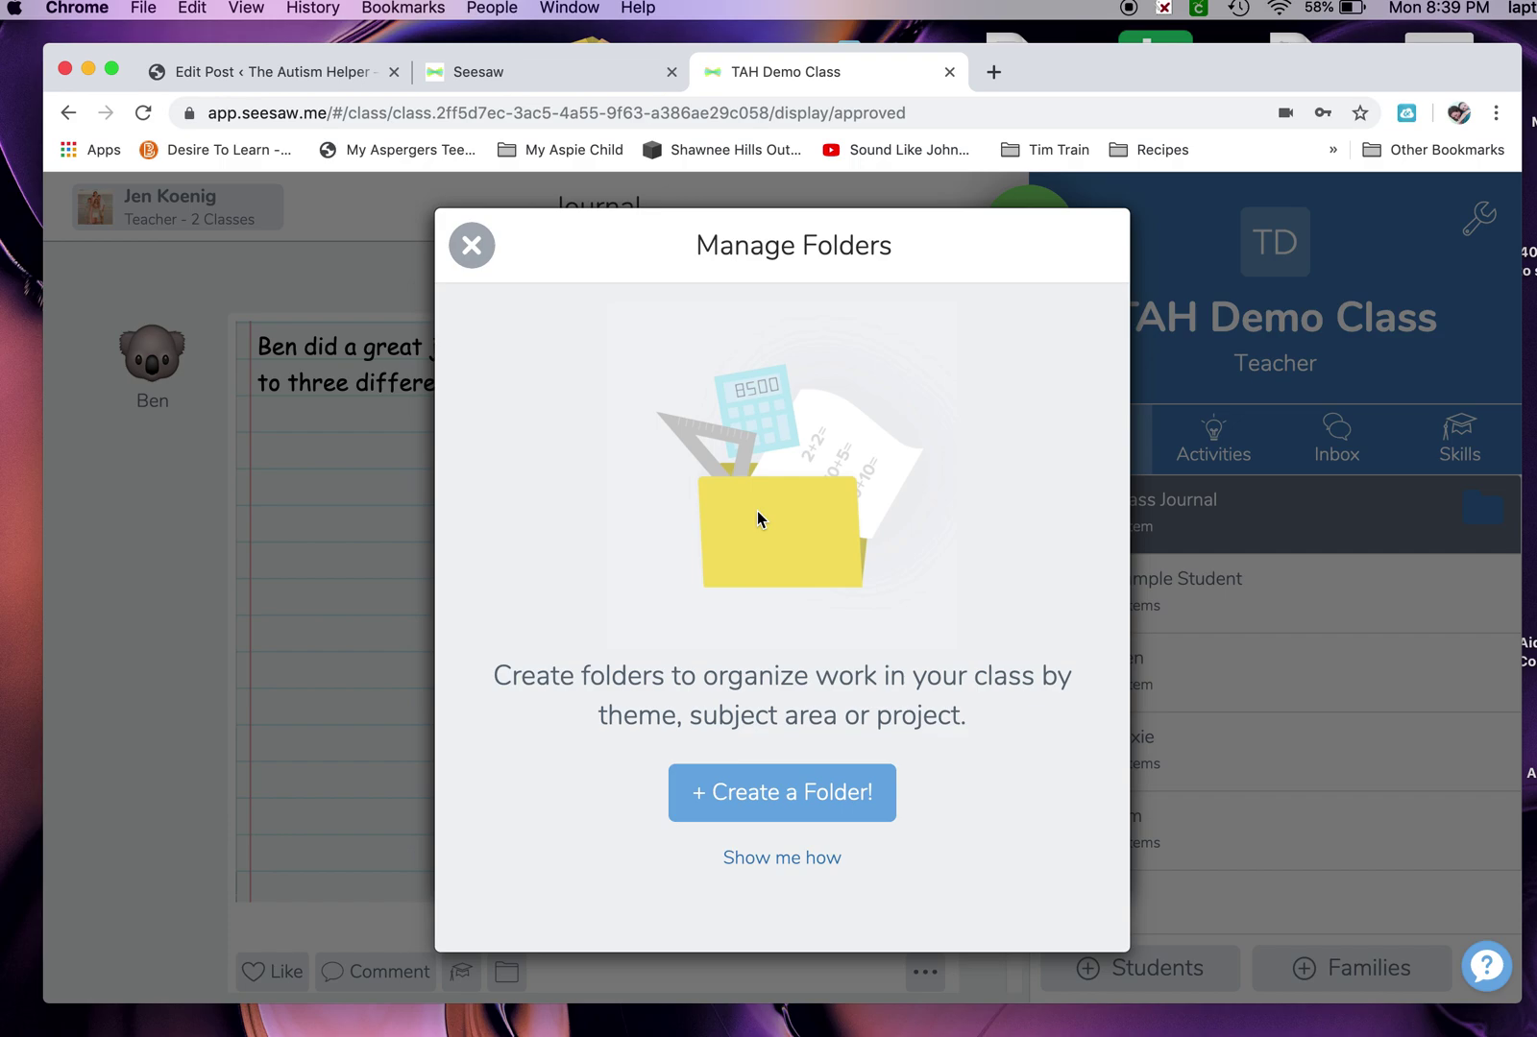
Step: Create a red class folder named Math, then begin a second new folder
left_click(788, 798)
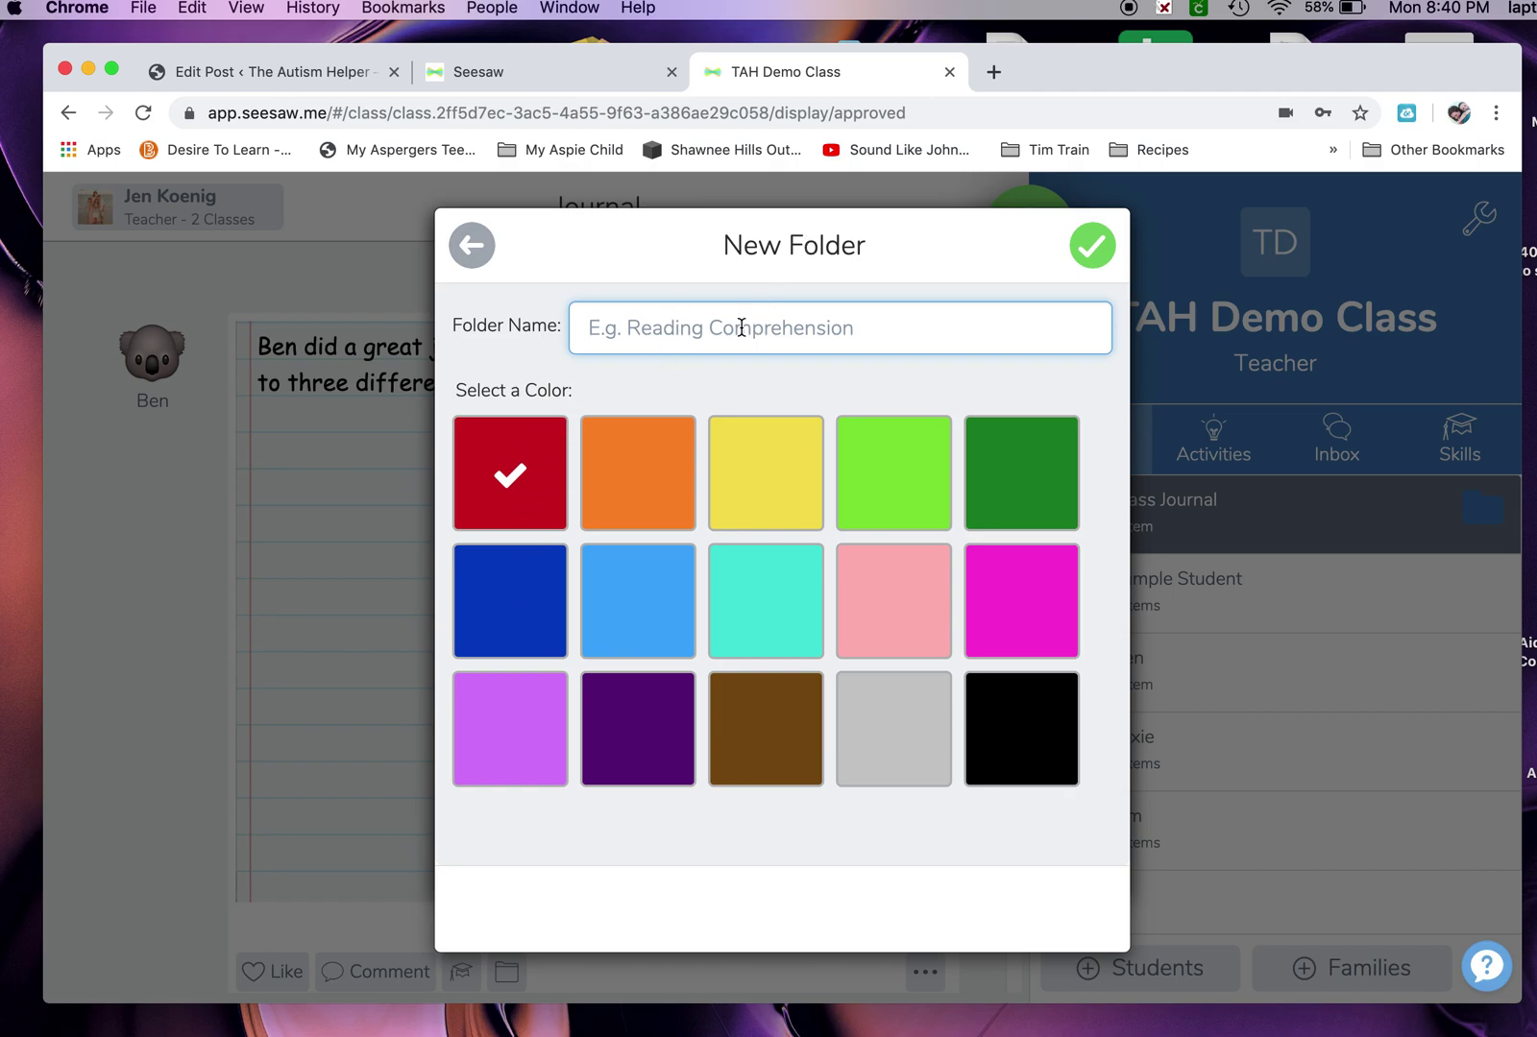
type("Math")
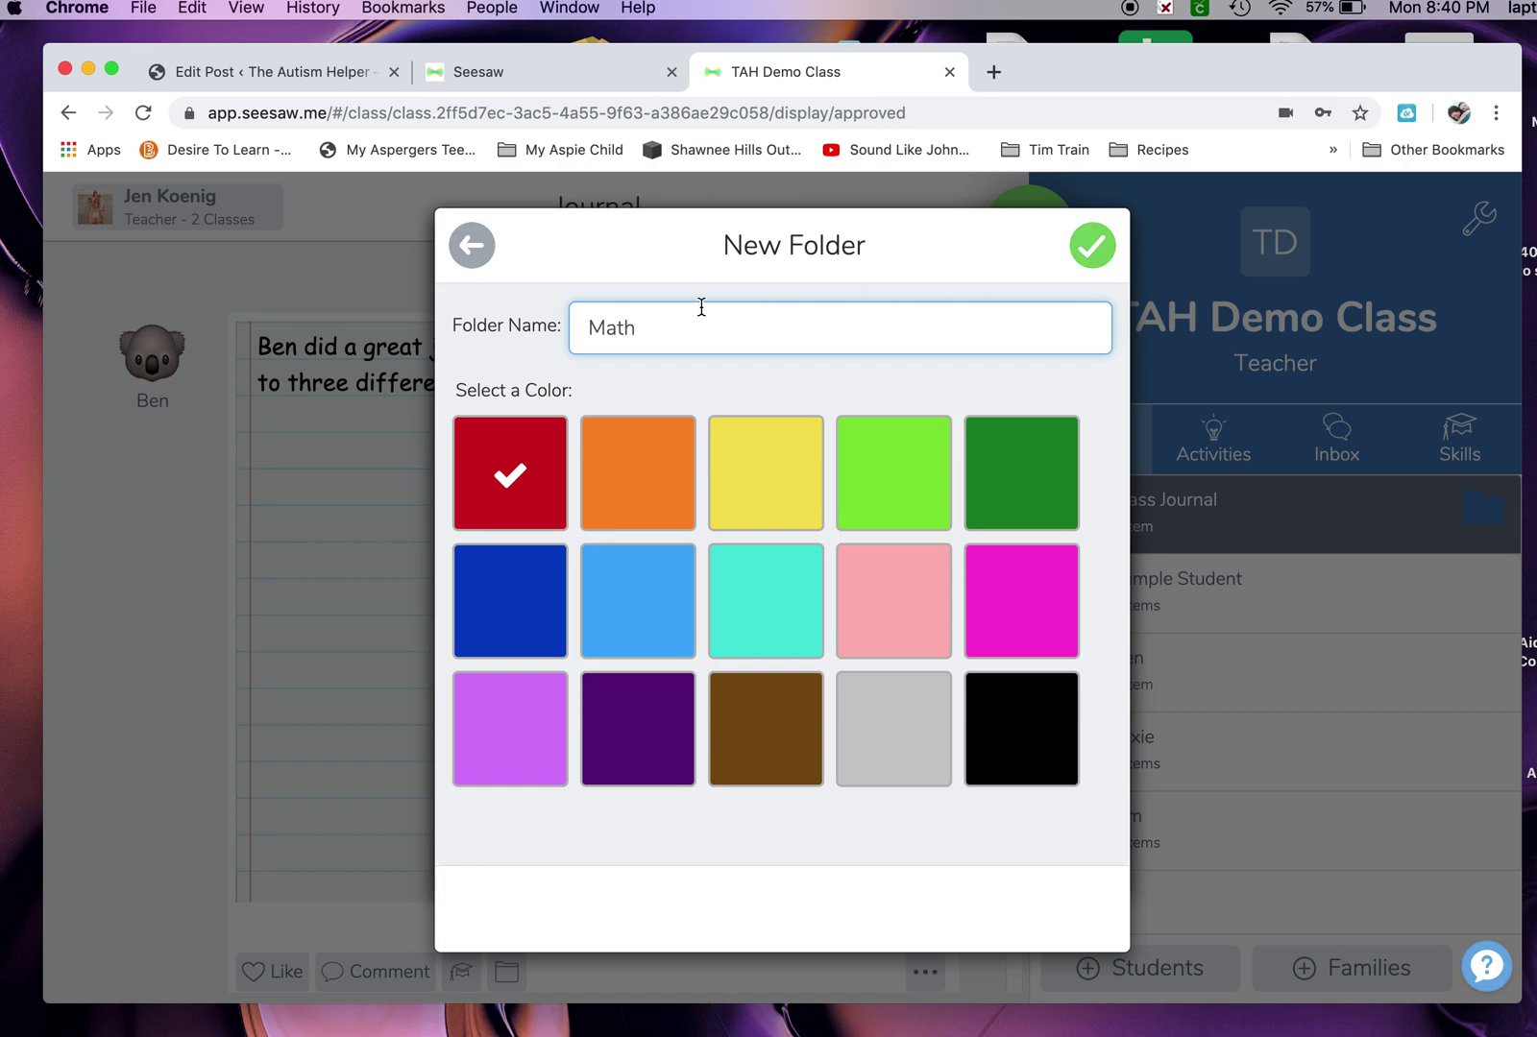
left_click(1101, 248)
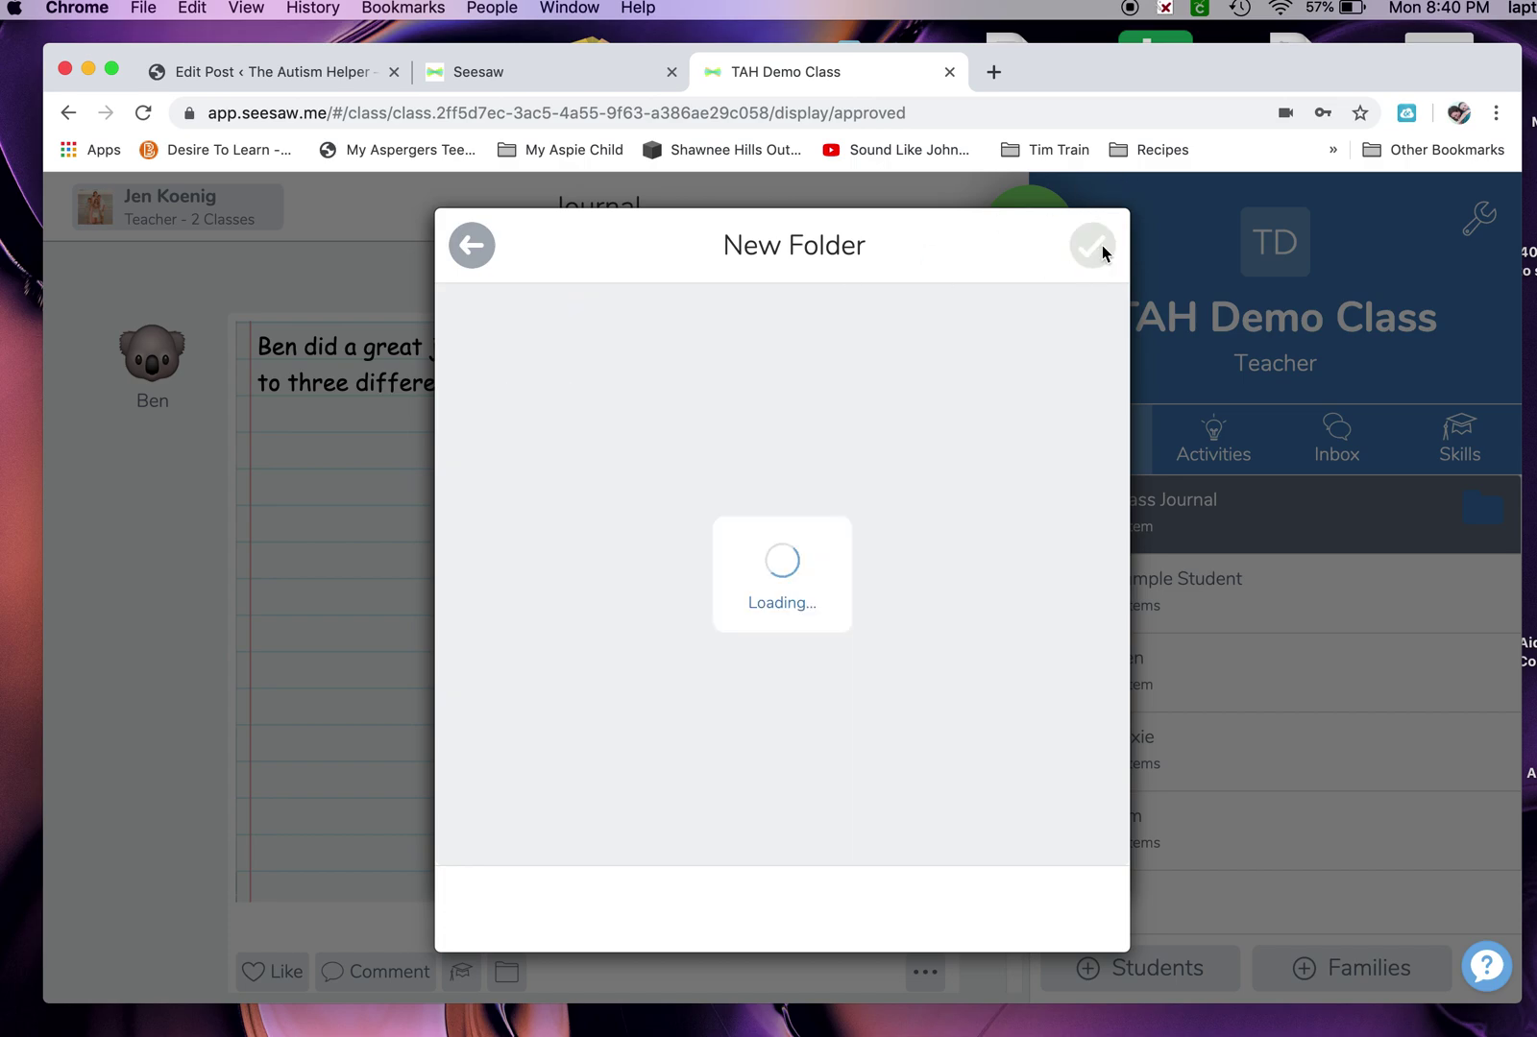
left_click(809, 914)
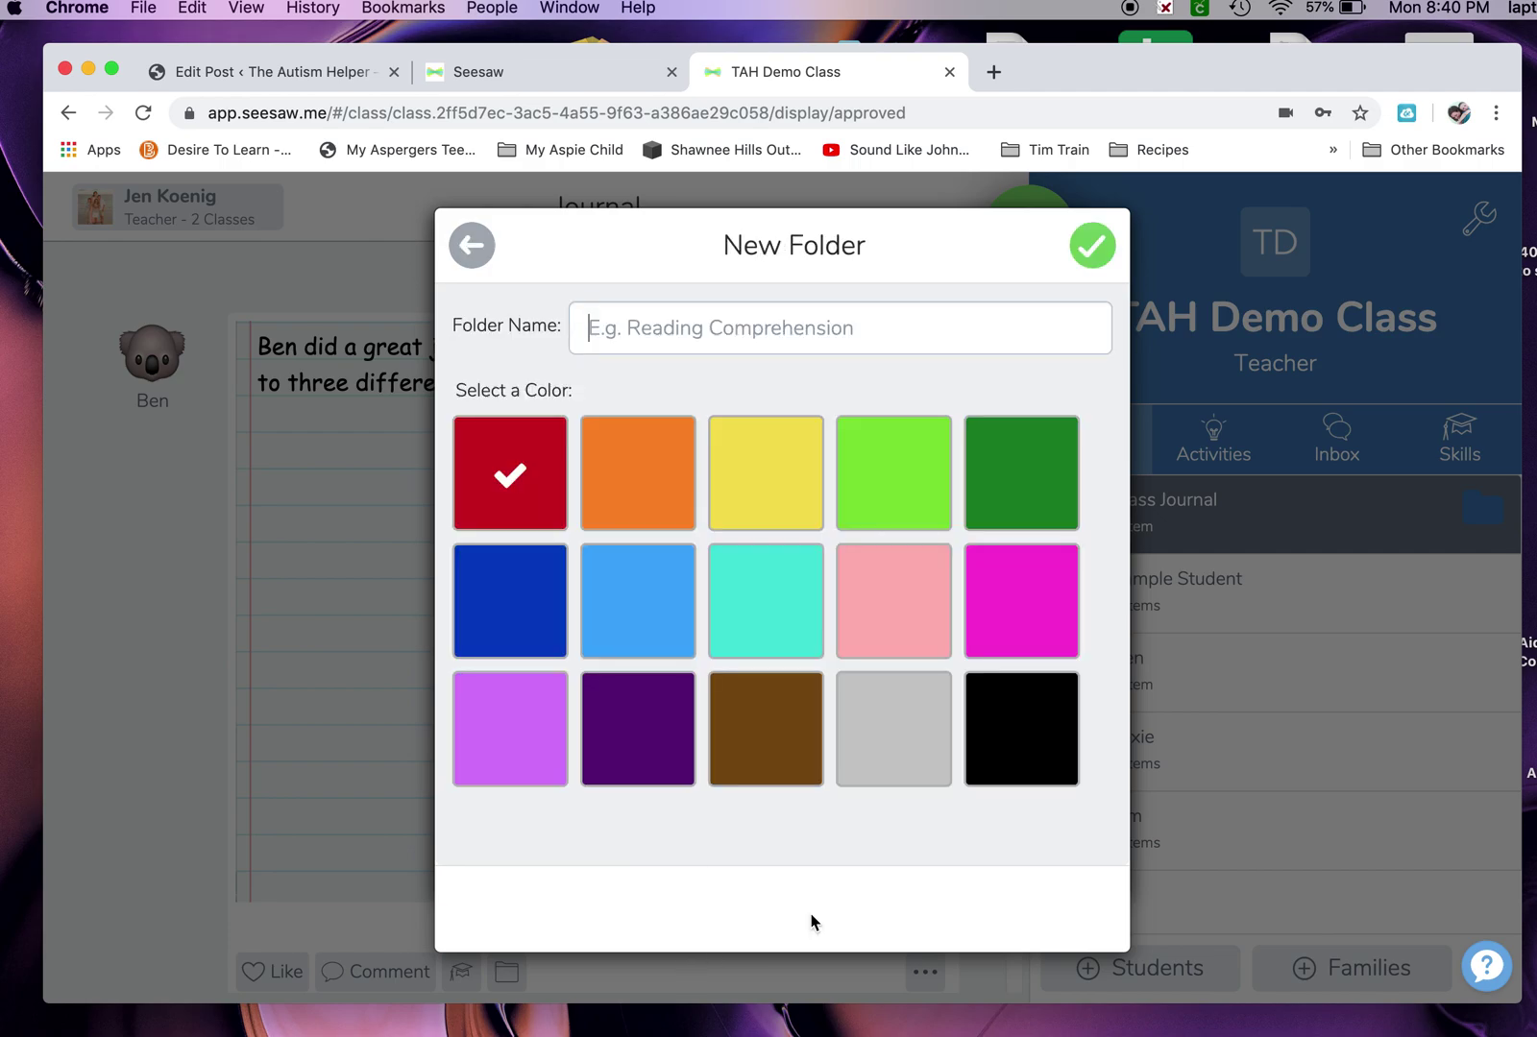
Step: Save the new folder as a blue folder named Reading
left_click(642, 462)
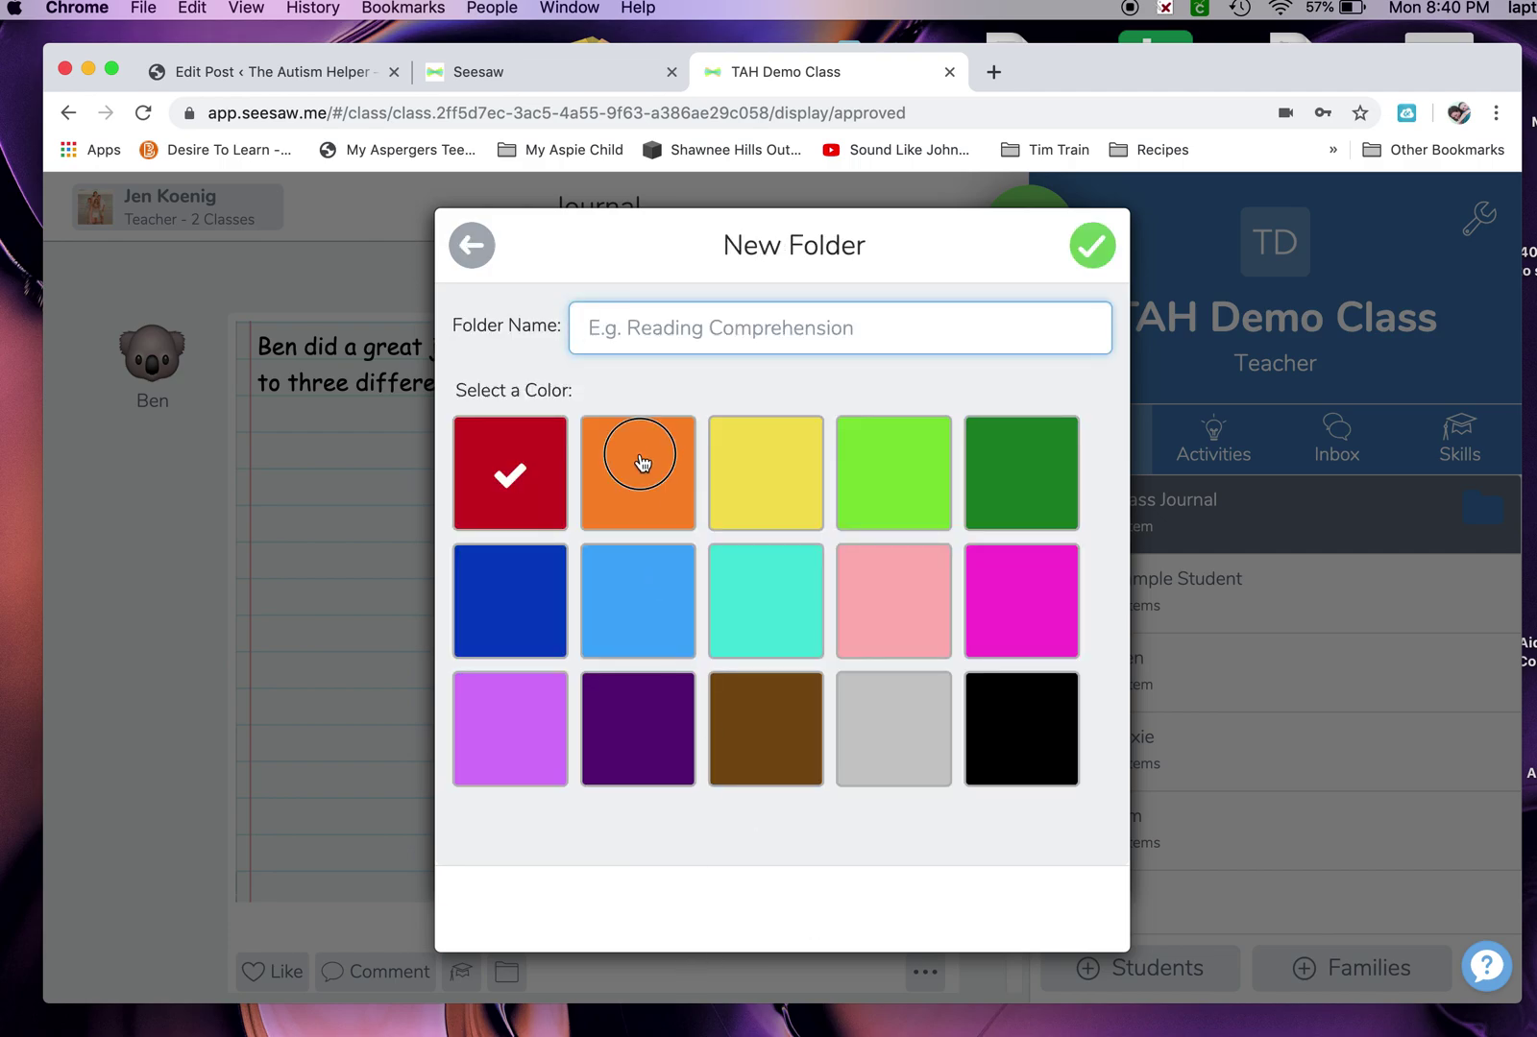
left_click(662, 321)
type("R")
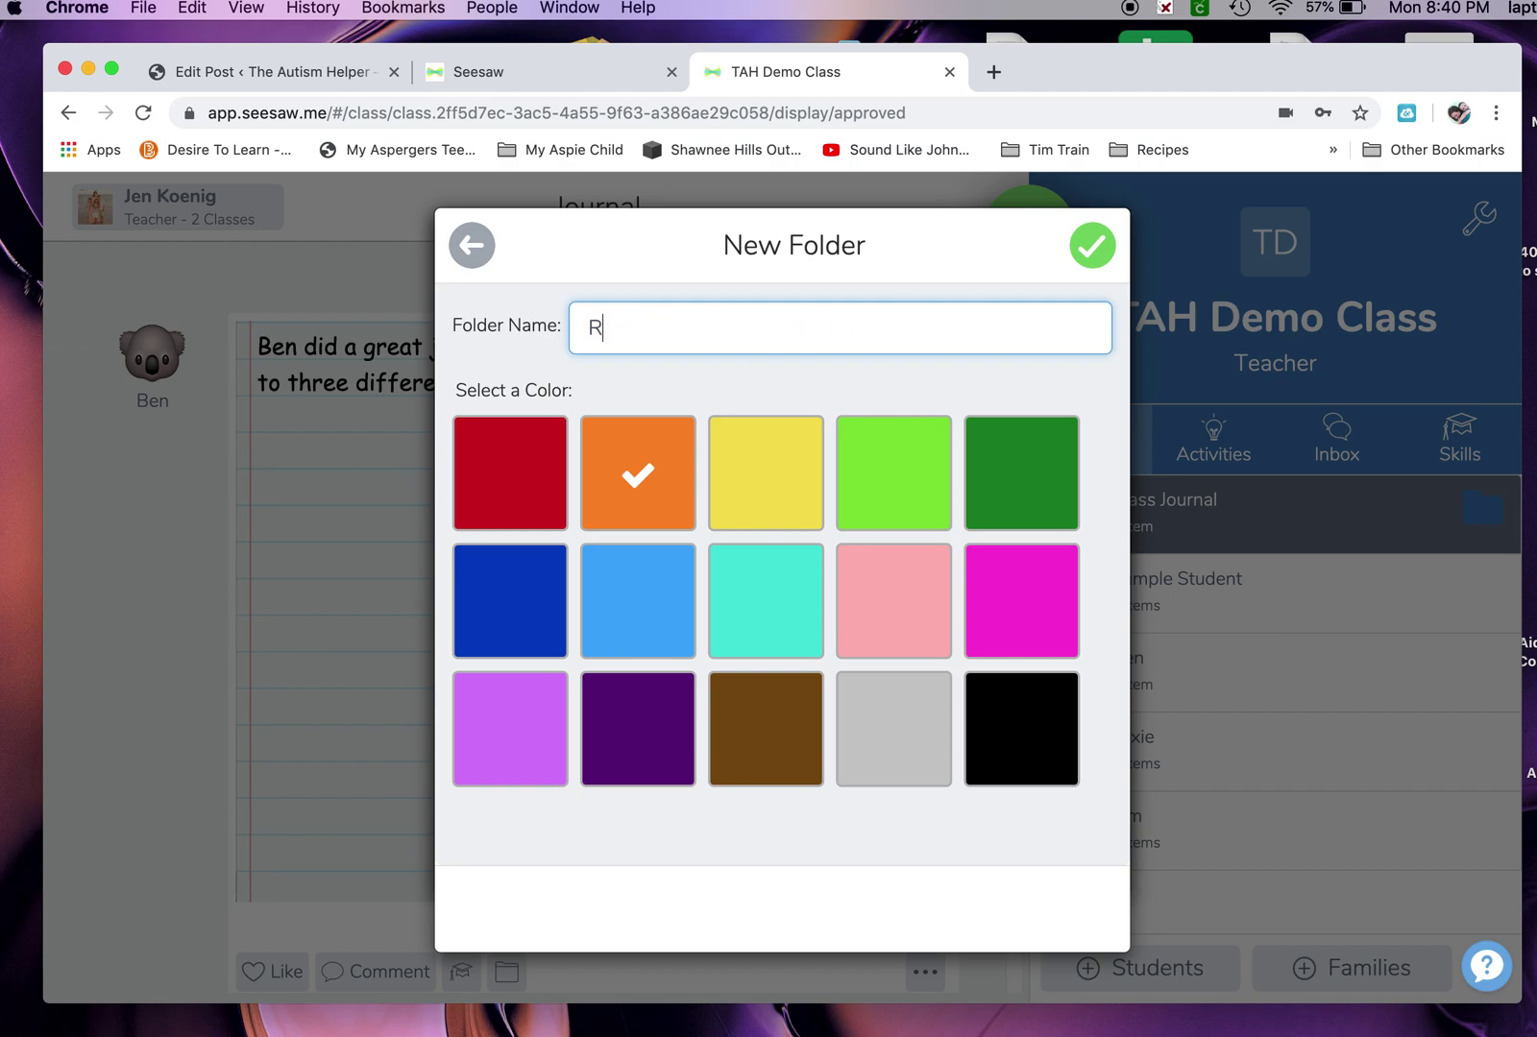
type("eading")
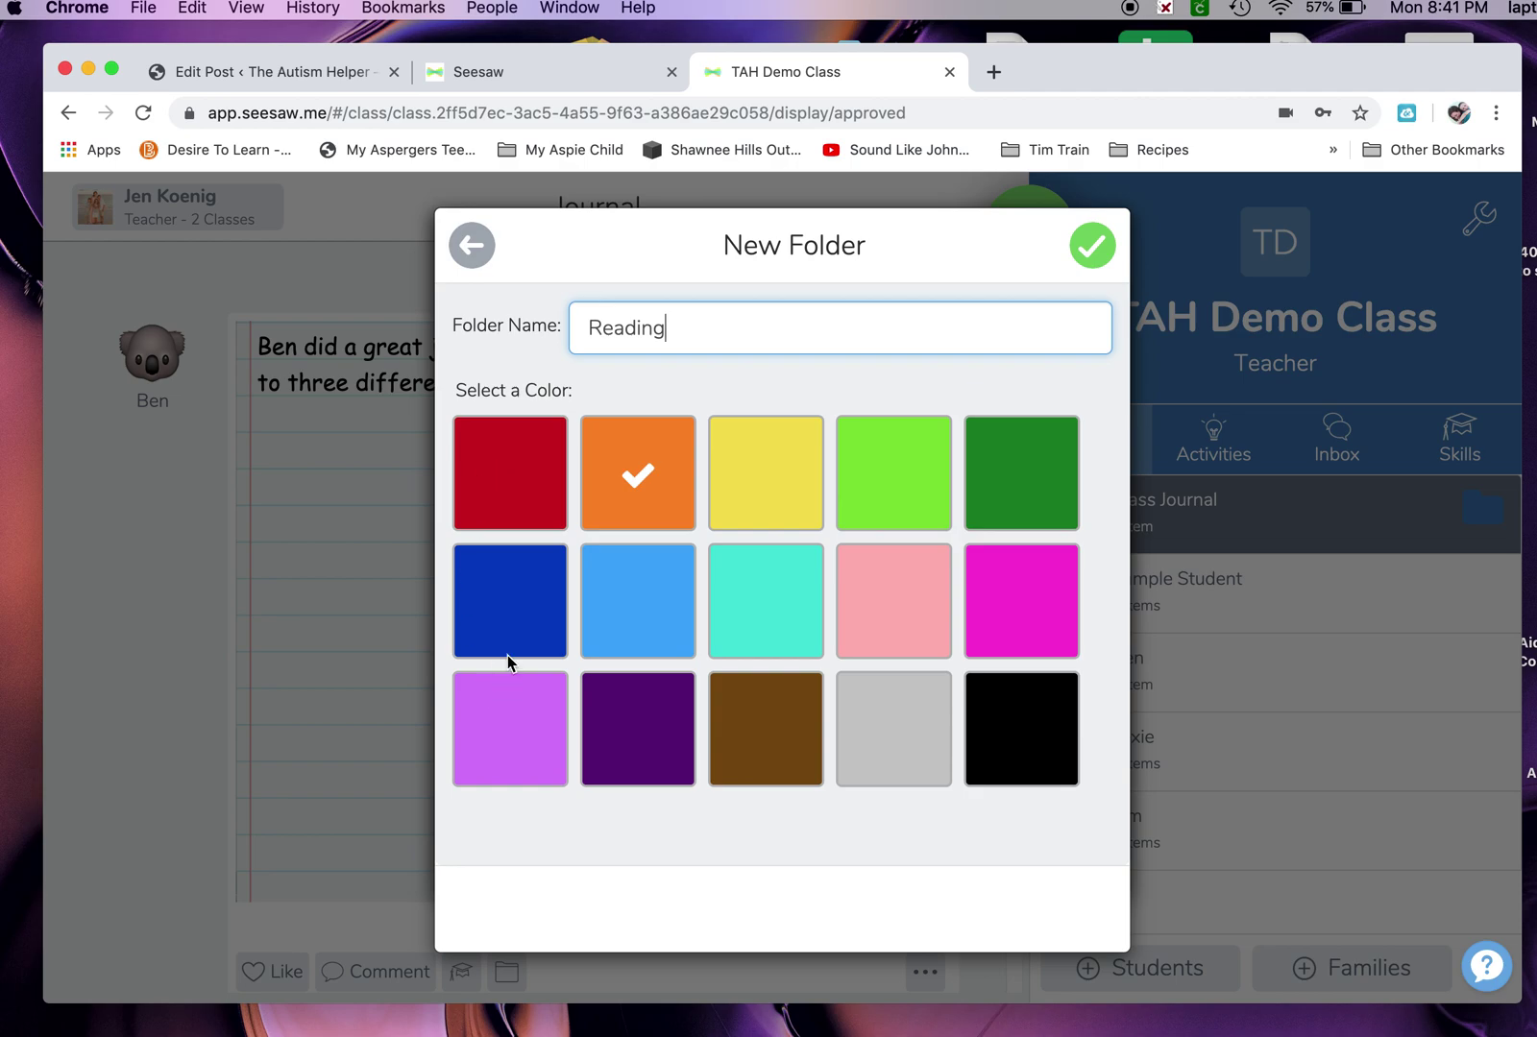
left_click(510, 626)
left_click(1084, 251)
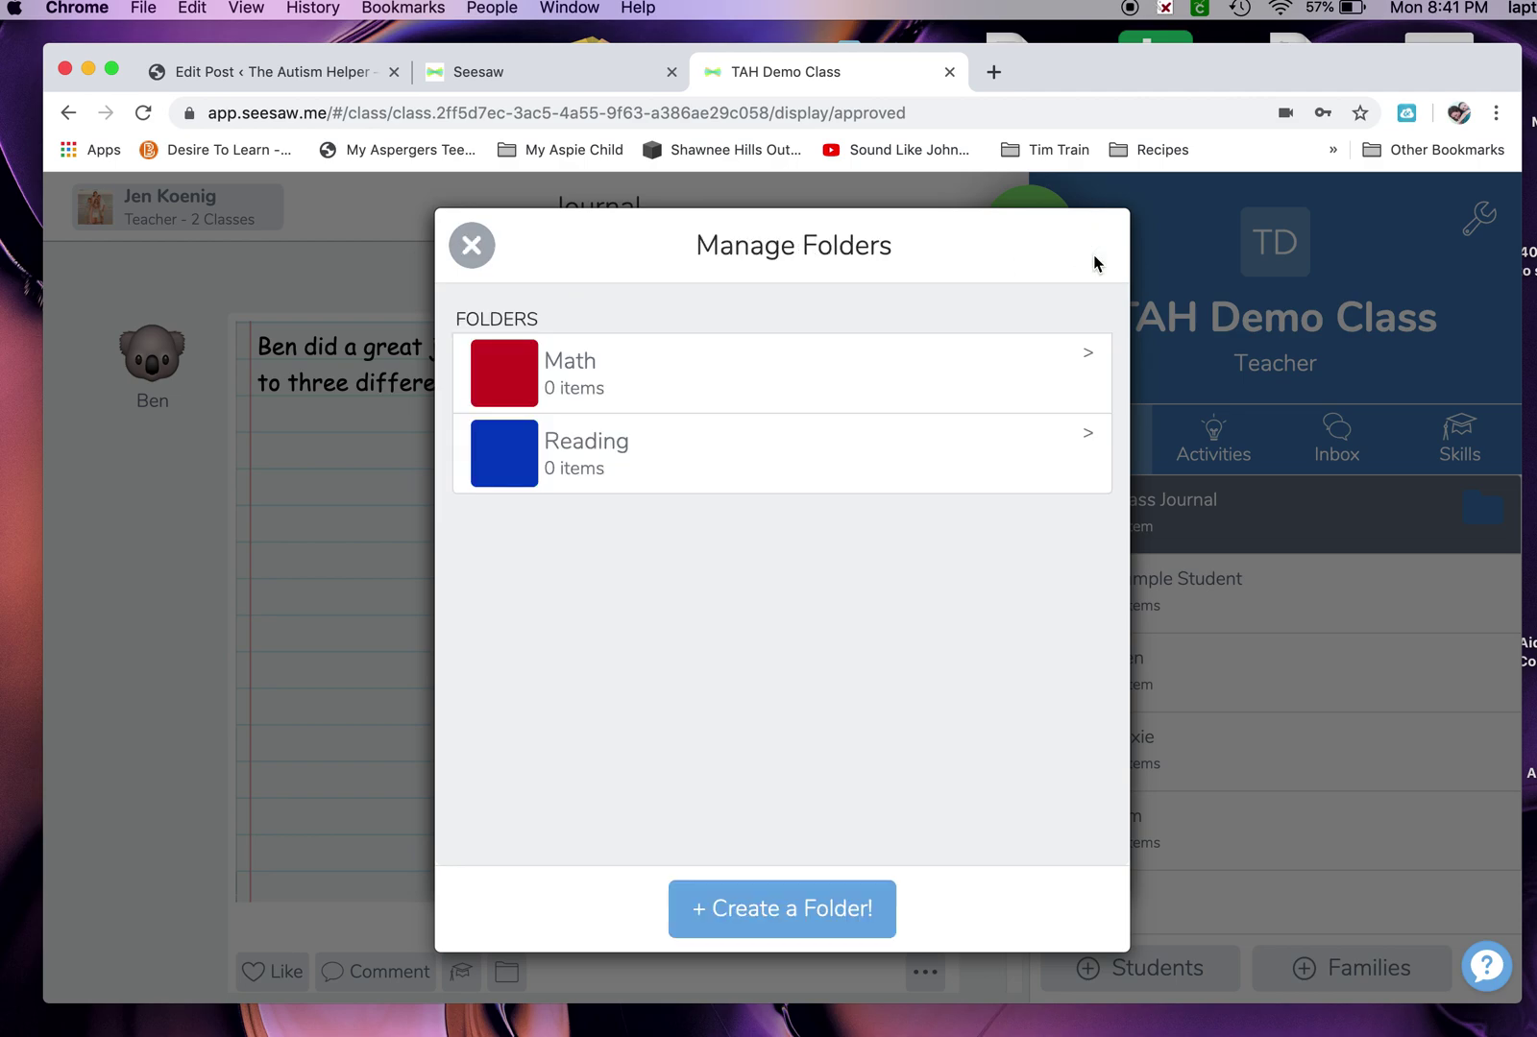
Step: Add a third, yellow folder named Social Skills
left_click(793, 913)
left_click(782, 494)
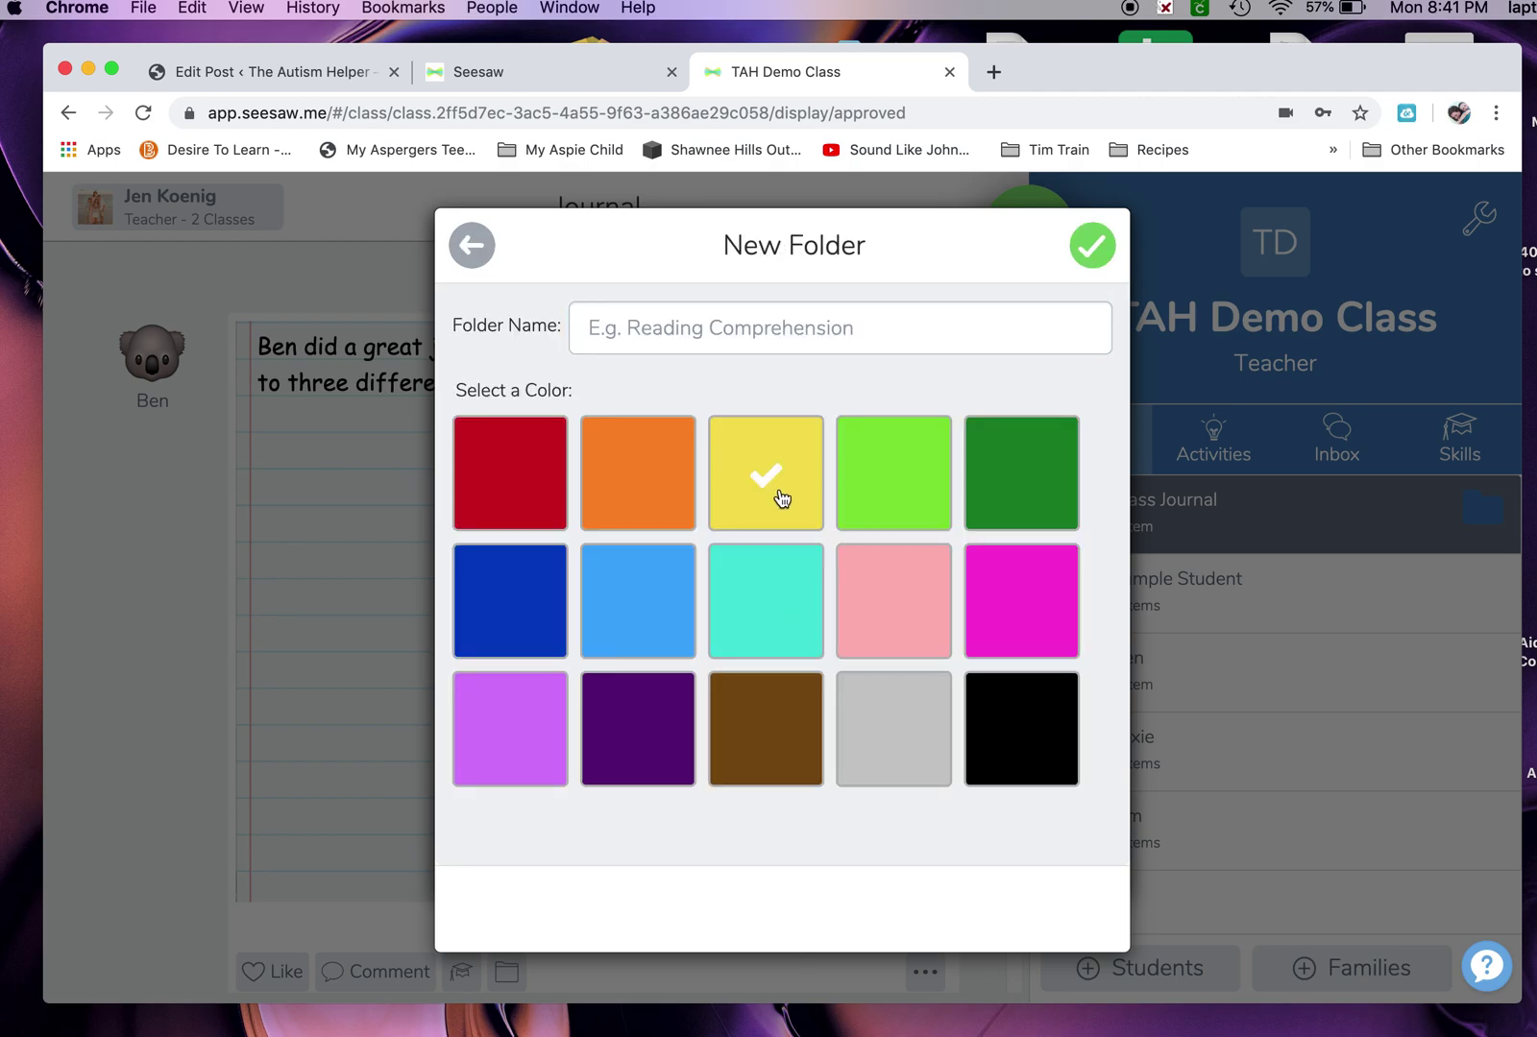
left_click(635, 325)
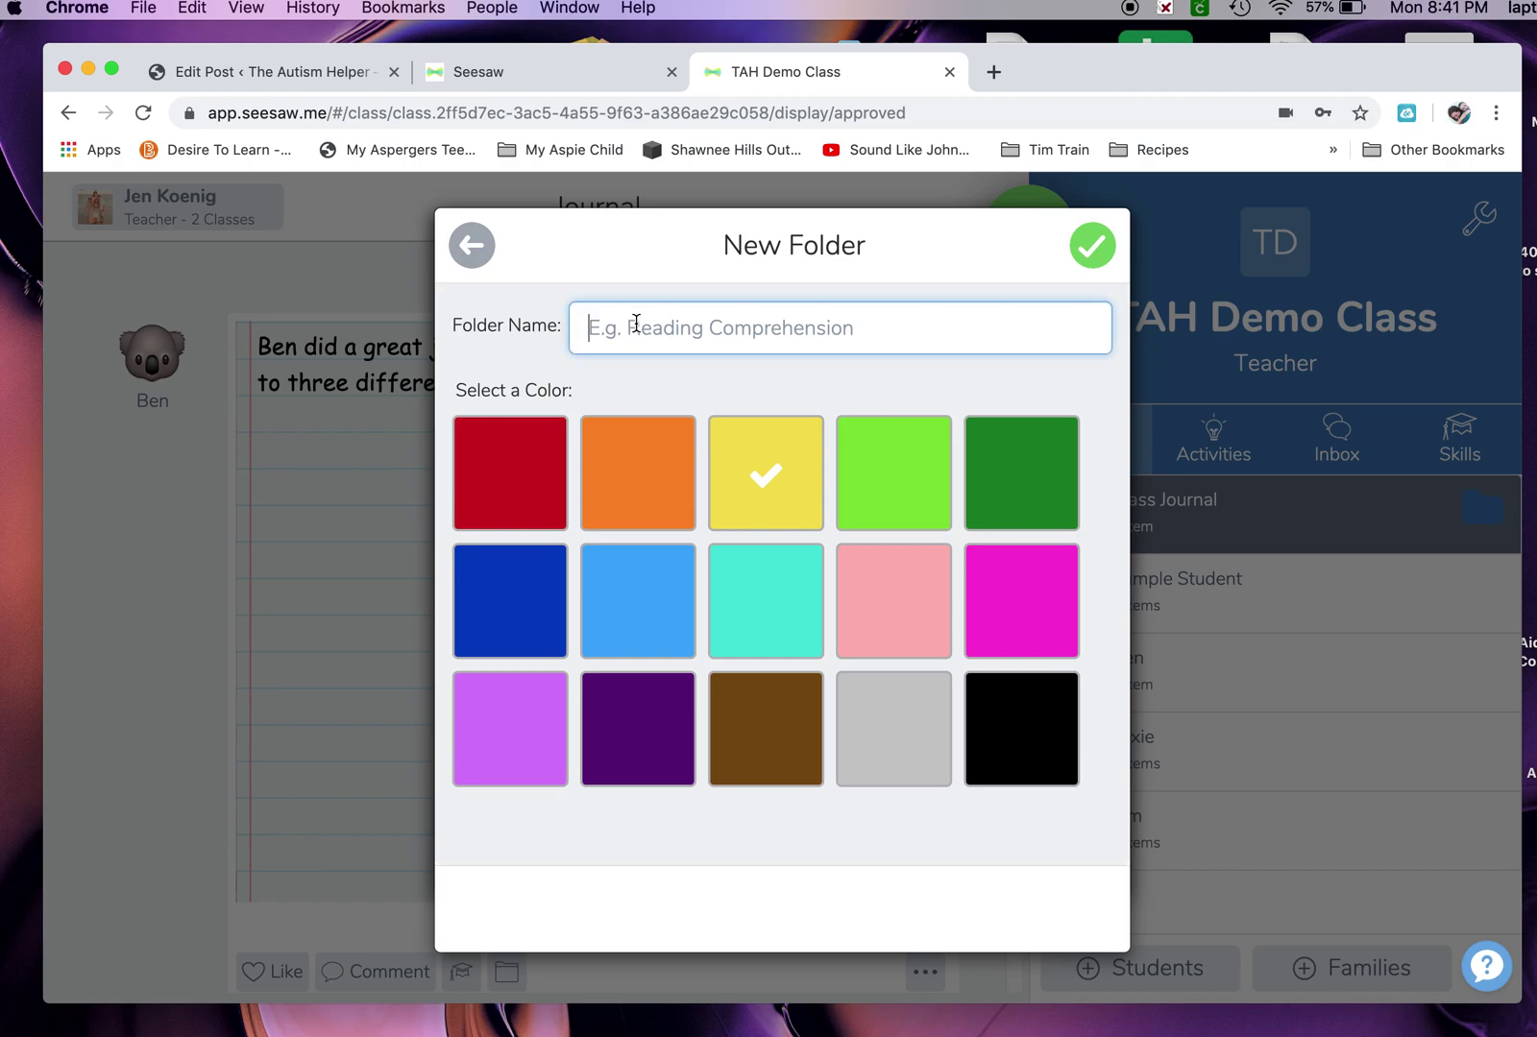
type("Social Ski")
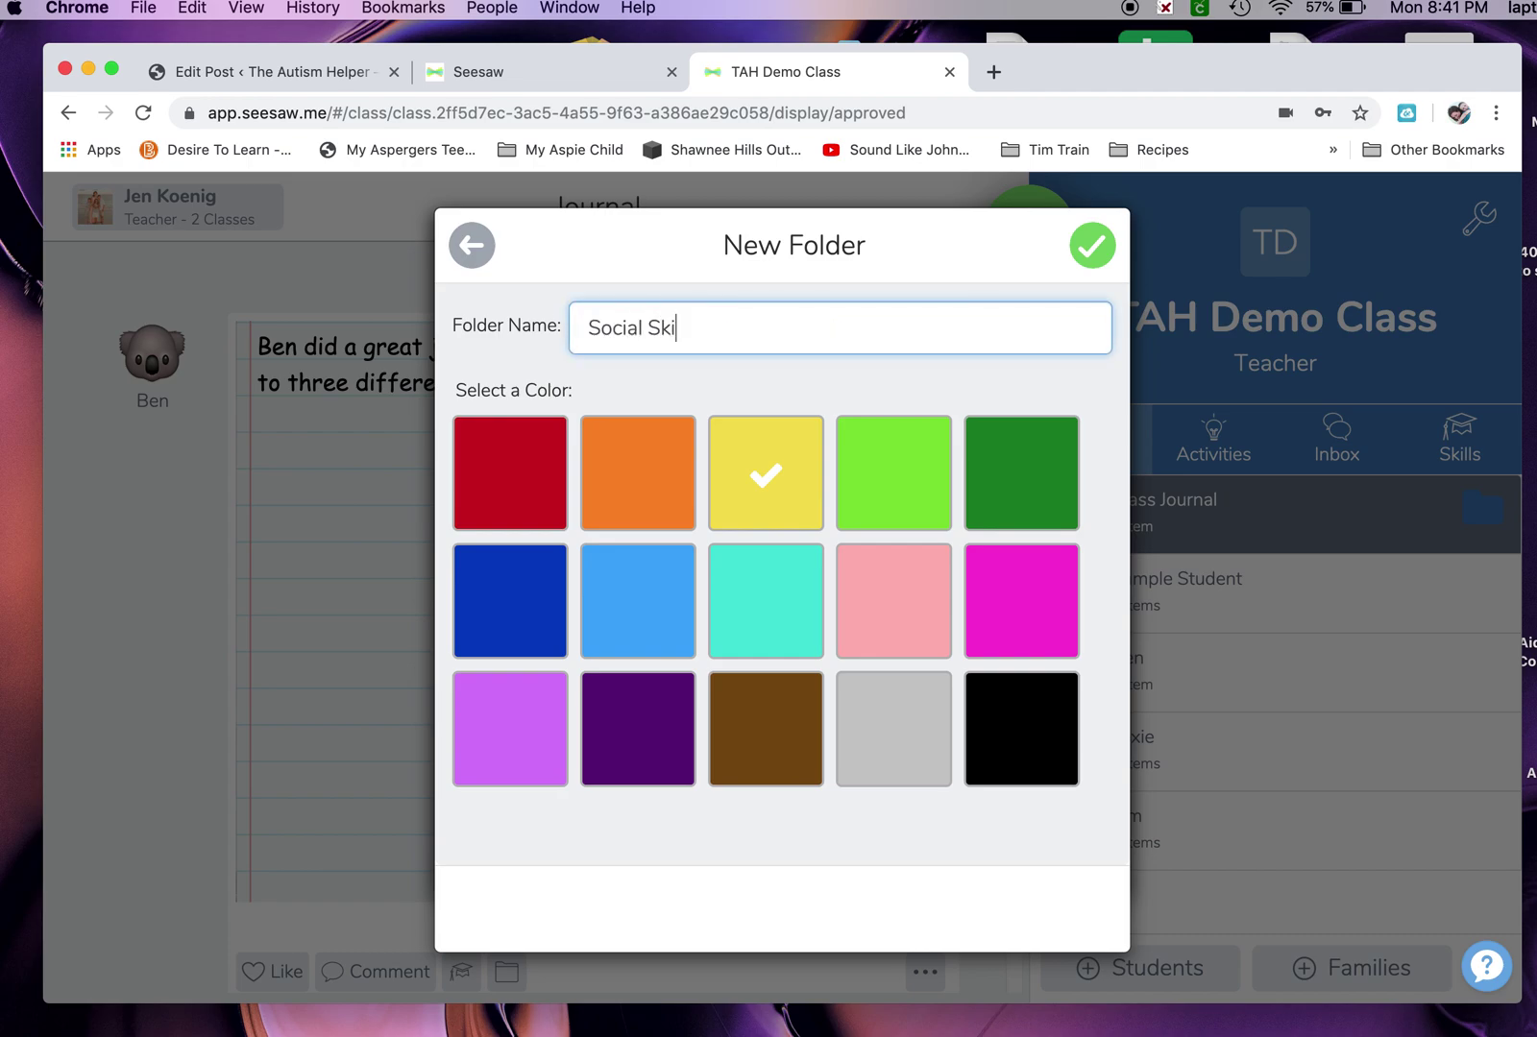
type("lls")
left_click(1092, 246)
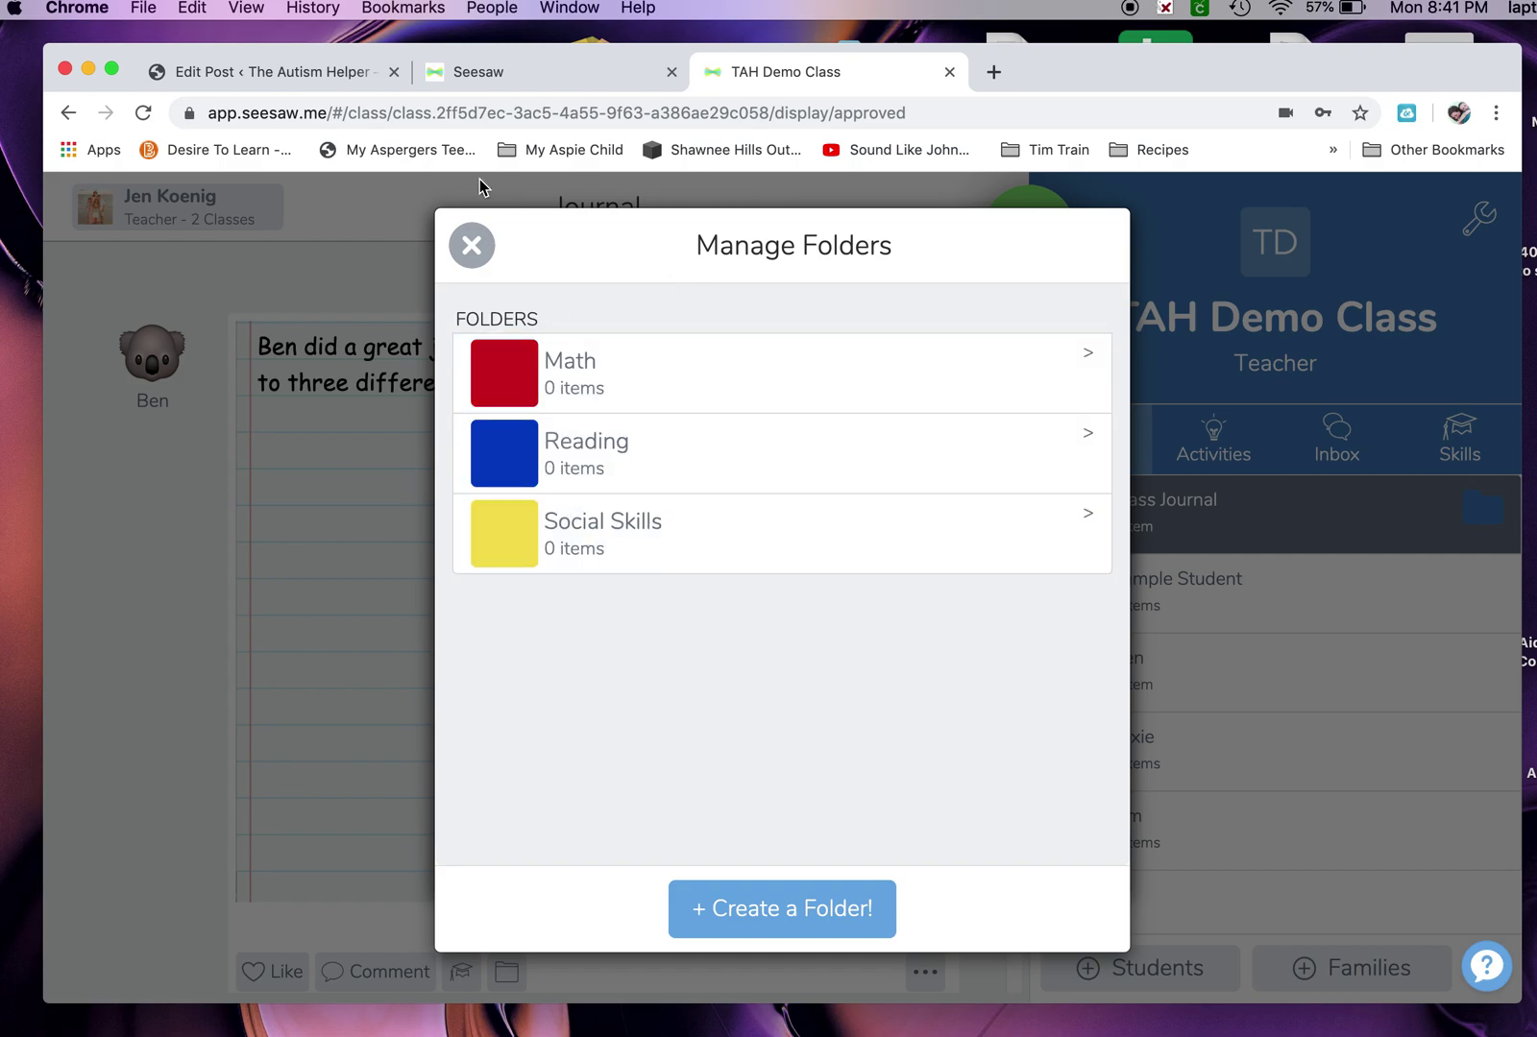
Step: Close Manage Folders to return to the Class Settings dialog
left_click(472, 248)
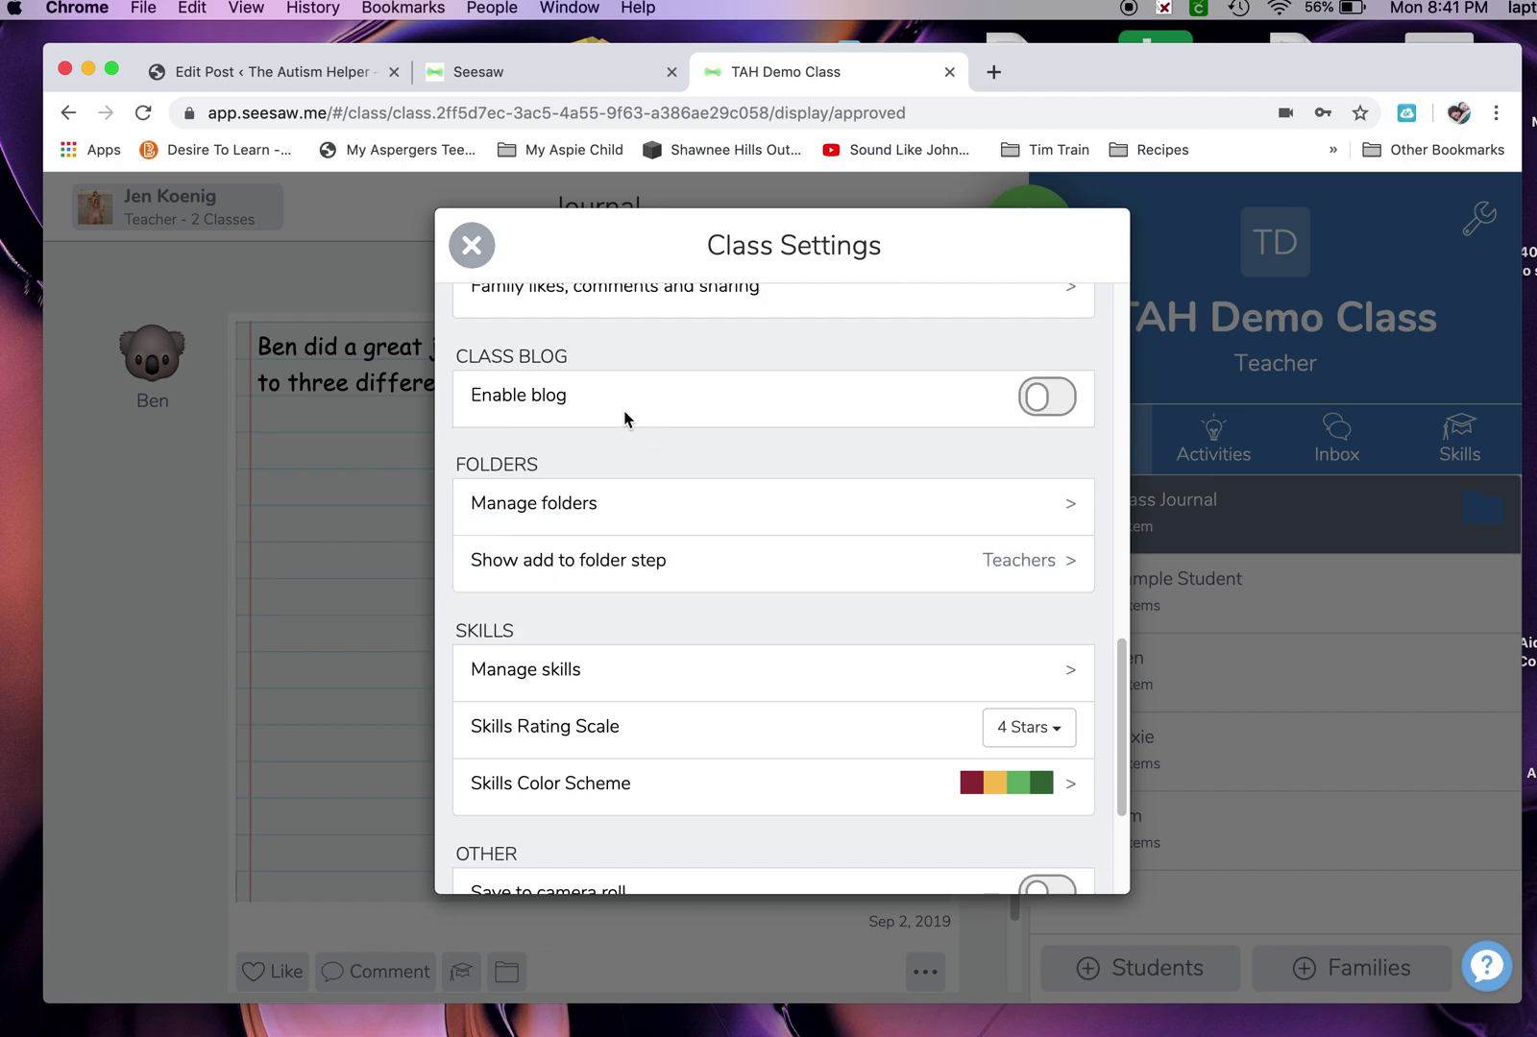
Step: Close Class Settings to get back to the TAH Demo Class journal
left_click(473, 246)
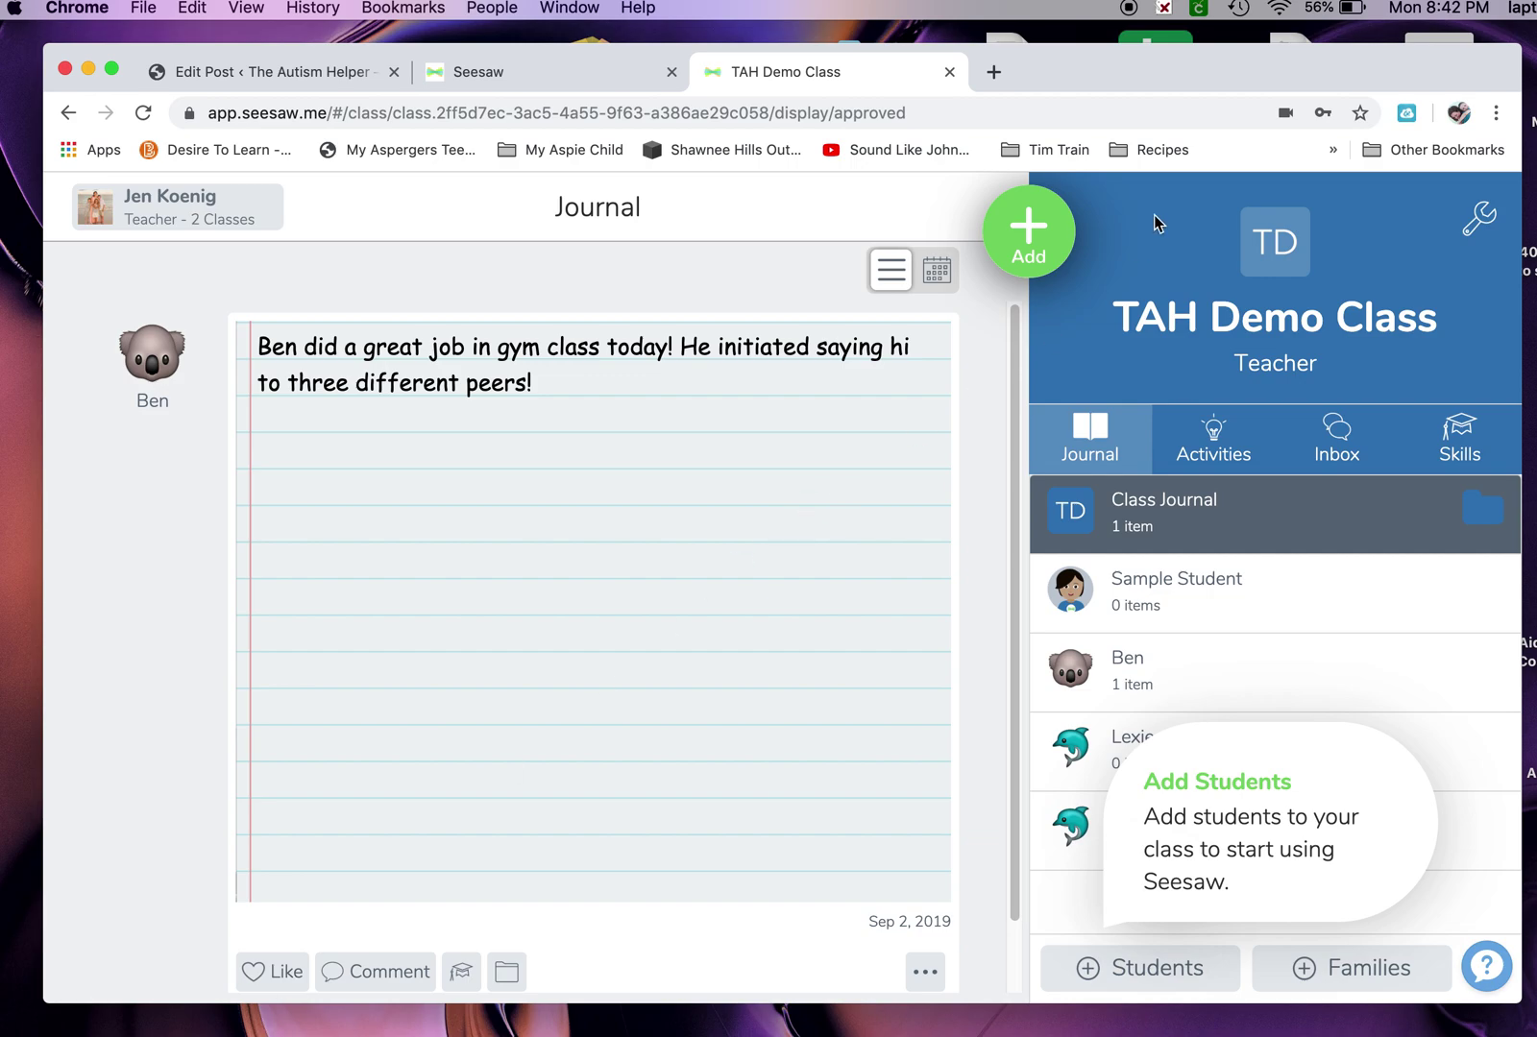
Step: Write a student work note saying the student read 40 new sight words today
left_click(1027, 234)
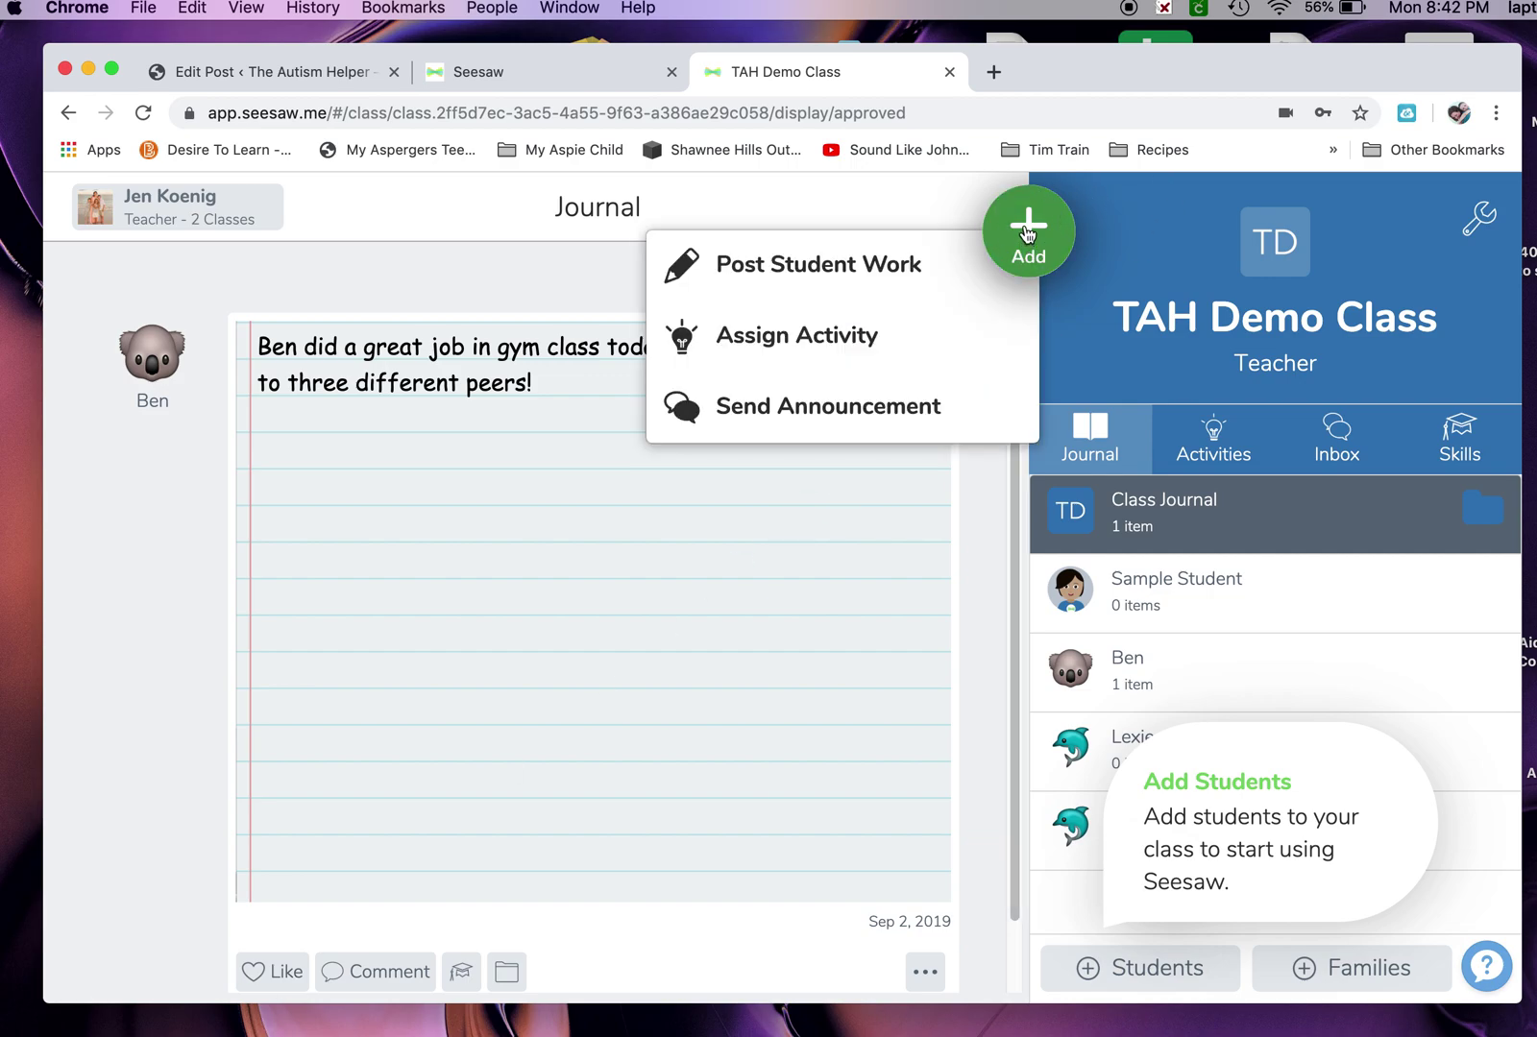
left_click(845, 270)
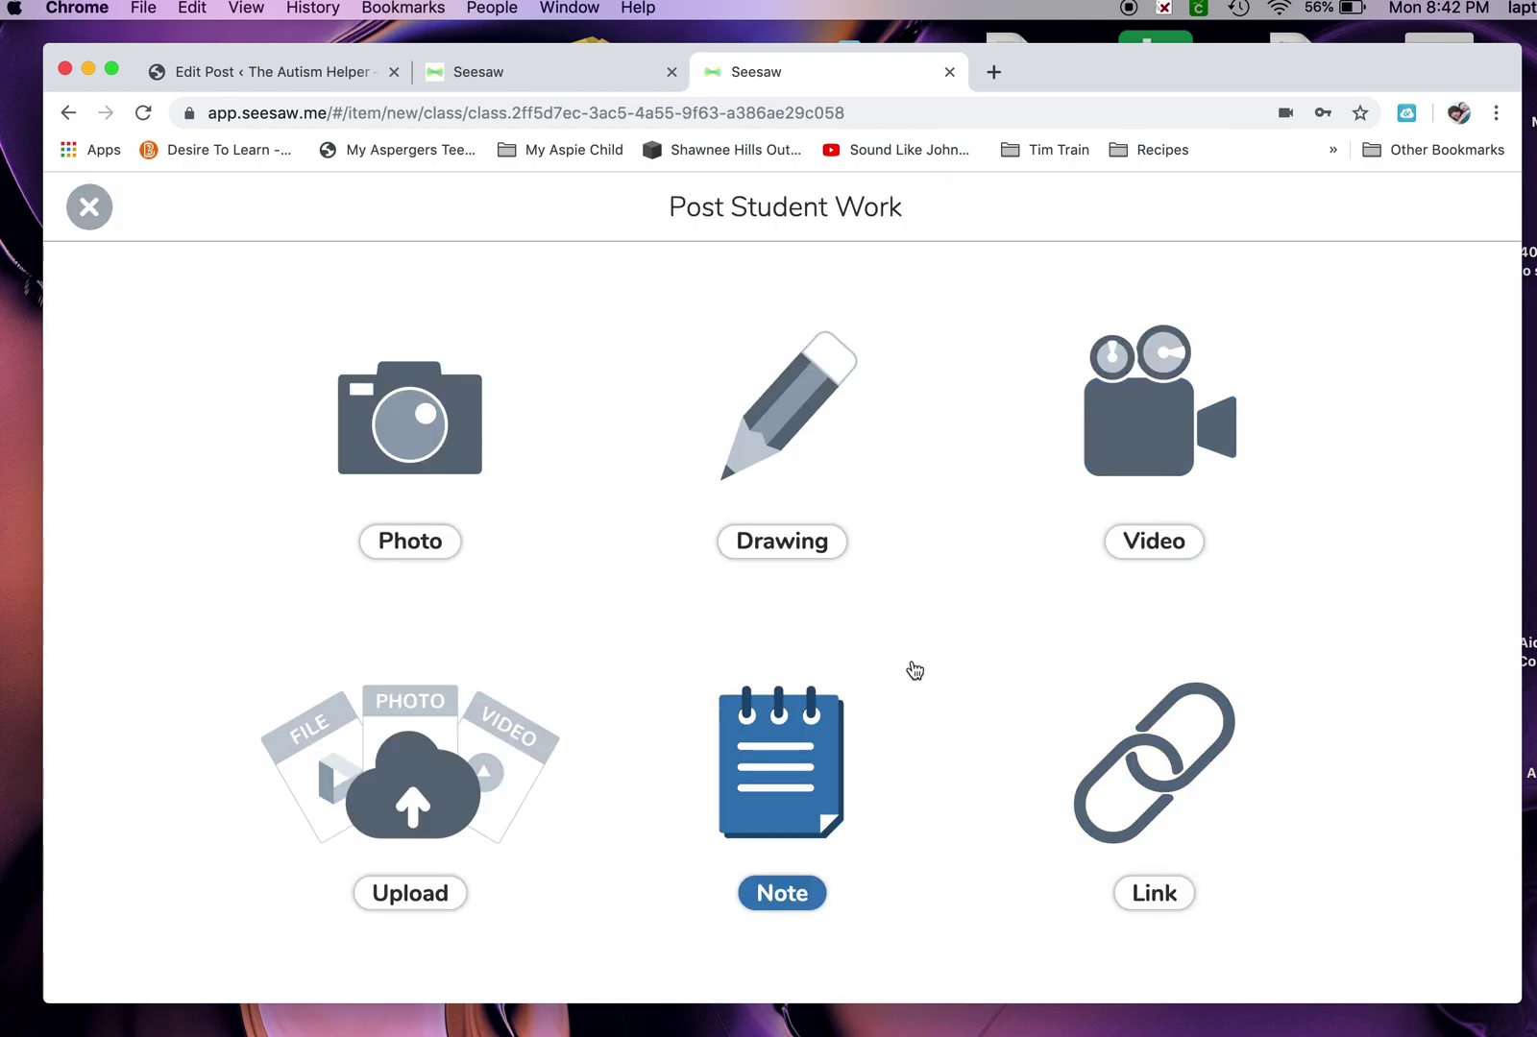
left_click(770, 782)
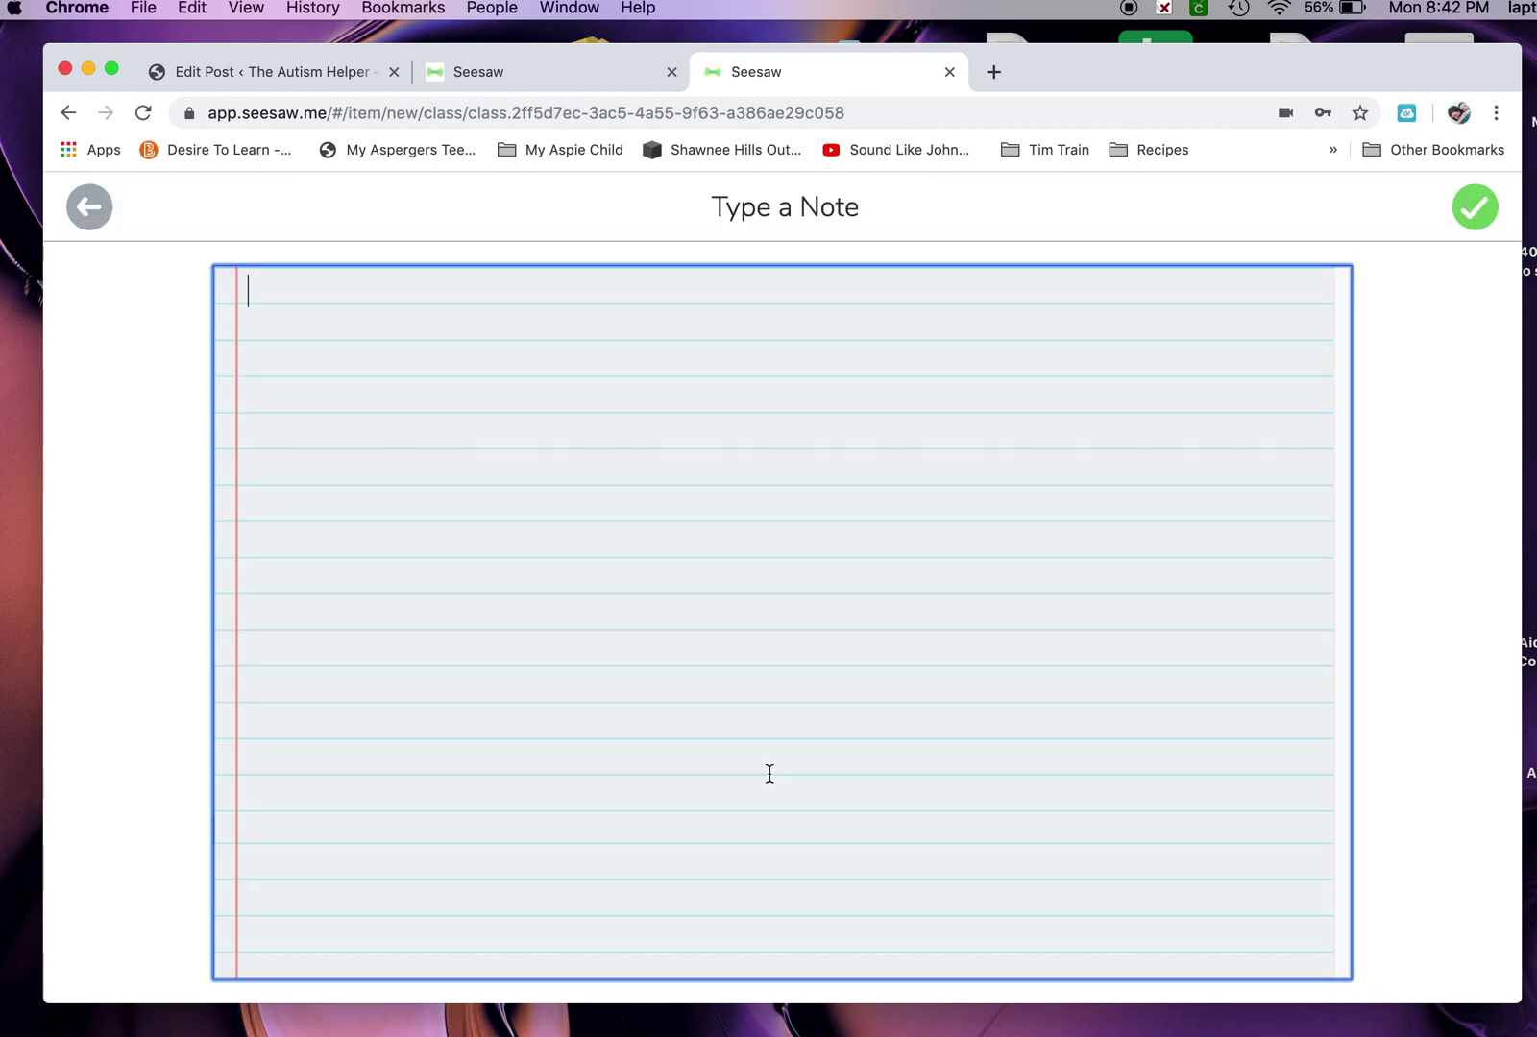
type("Ben read today")
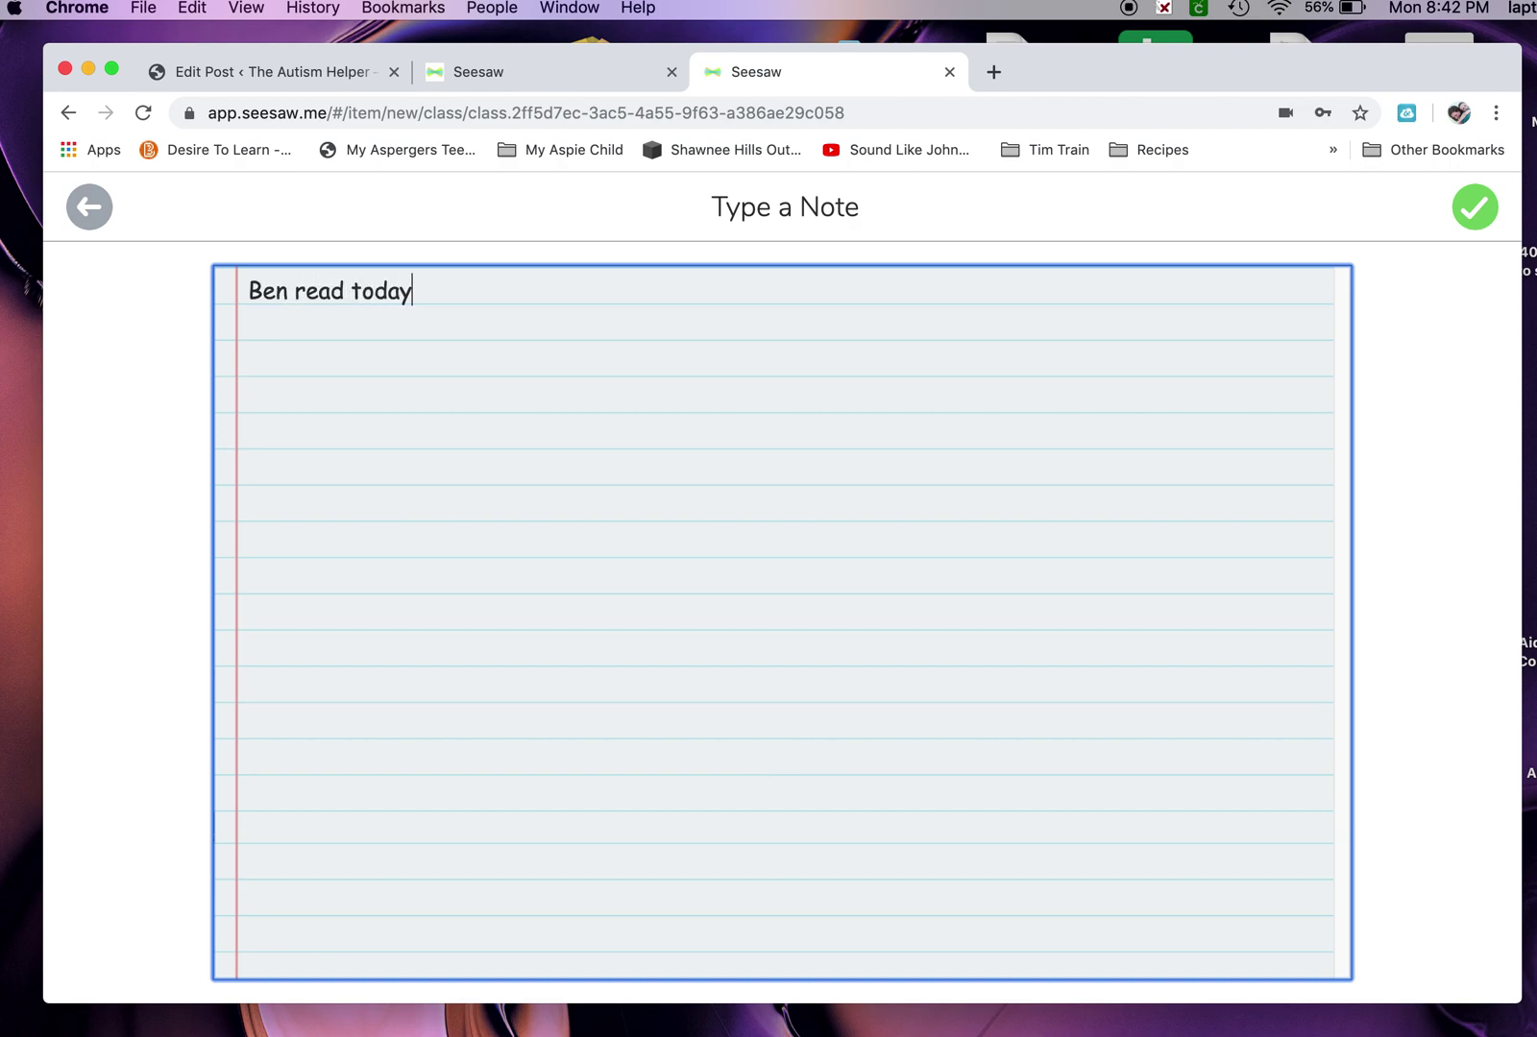
key("BackSpace")
key("BackSpace")
key("BackSpace")
key("BackSpace")
key("BackSpace")
type("40 new sig")
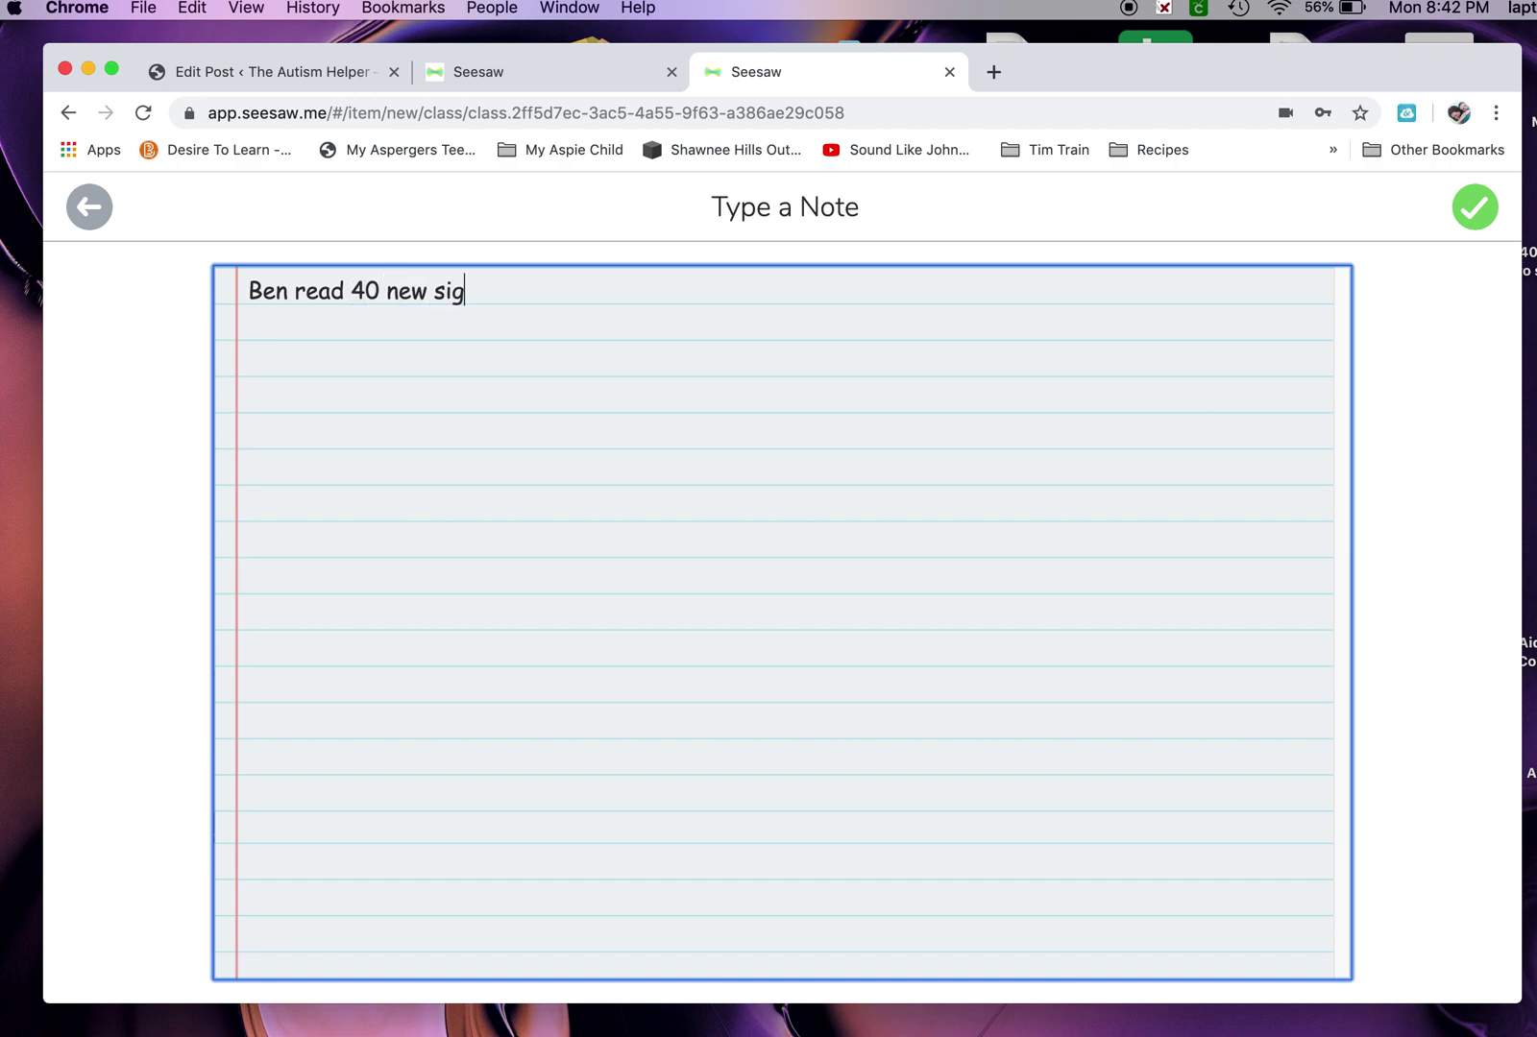
type("ht words toda")
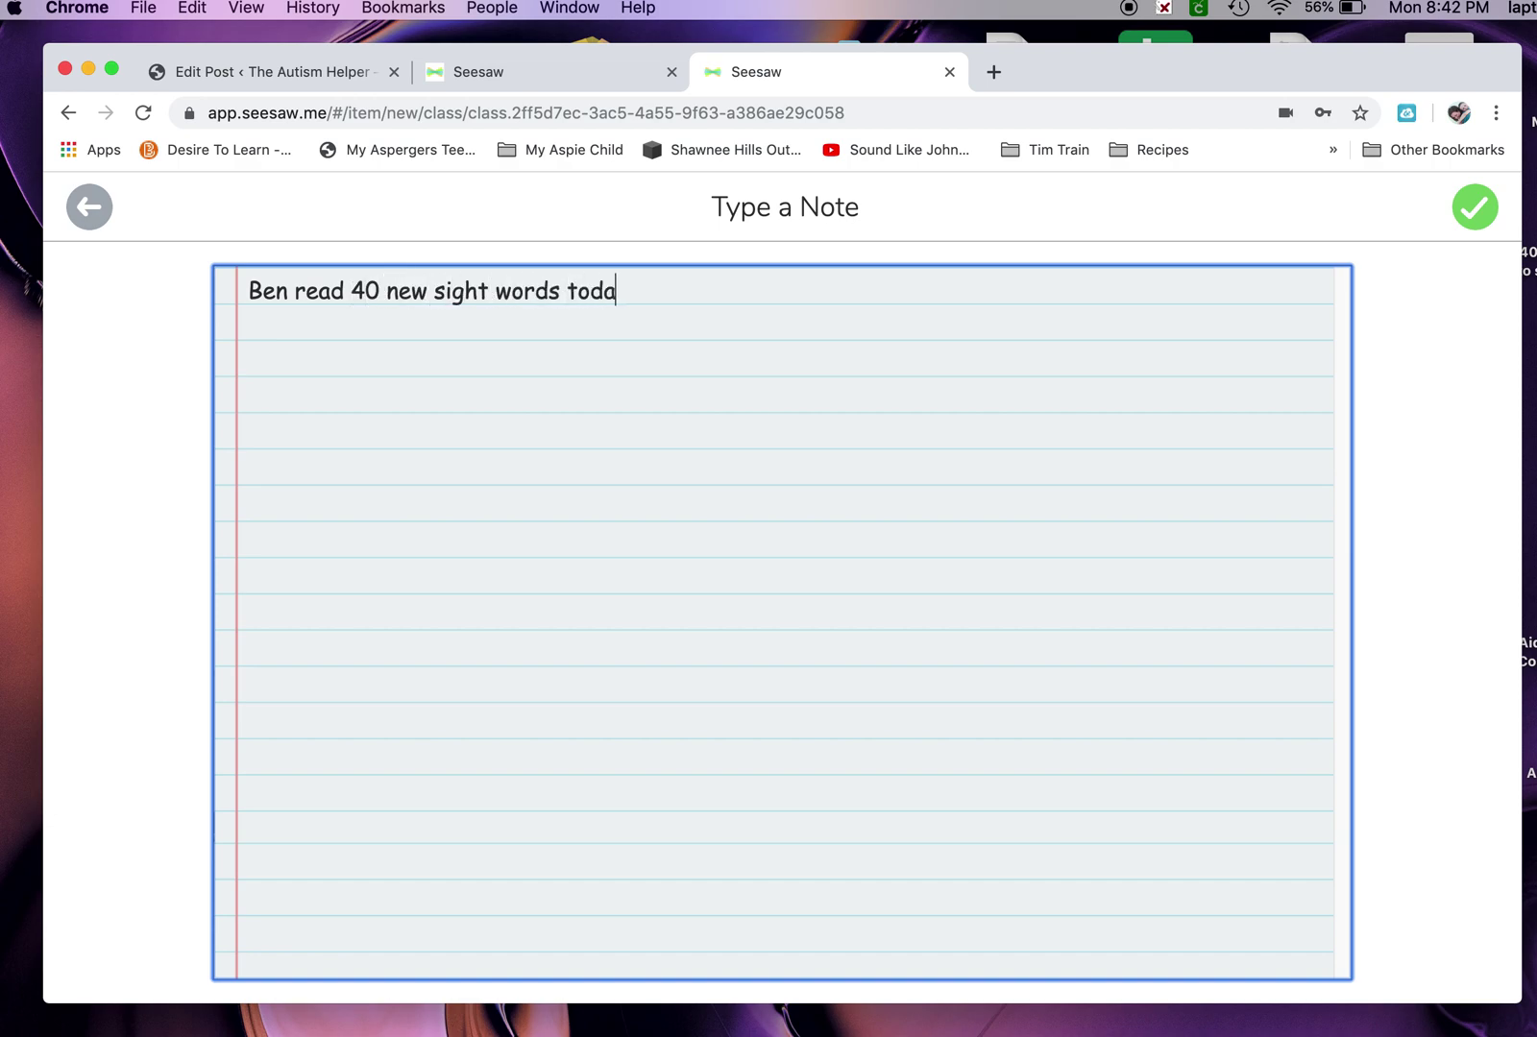
type("y!")
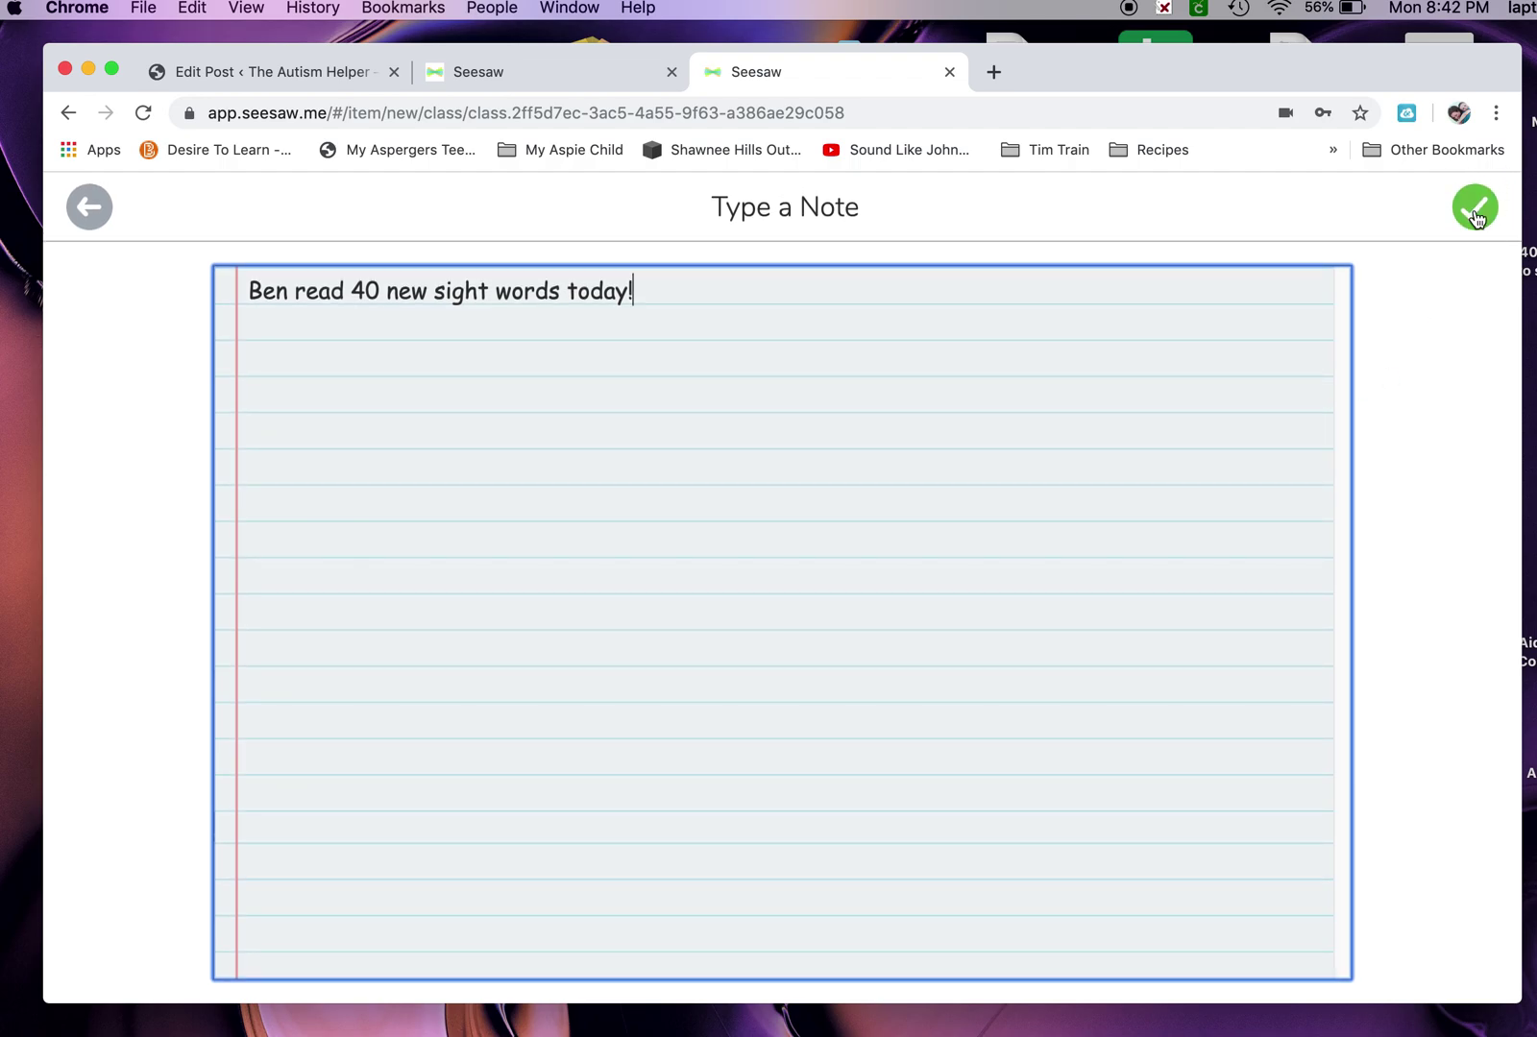
left_click(1476, 211)
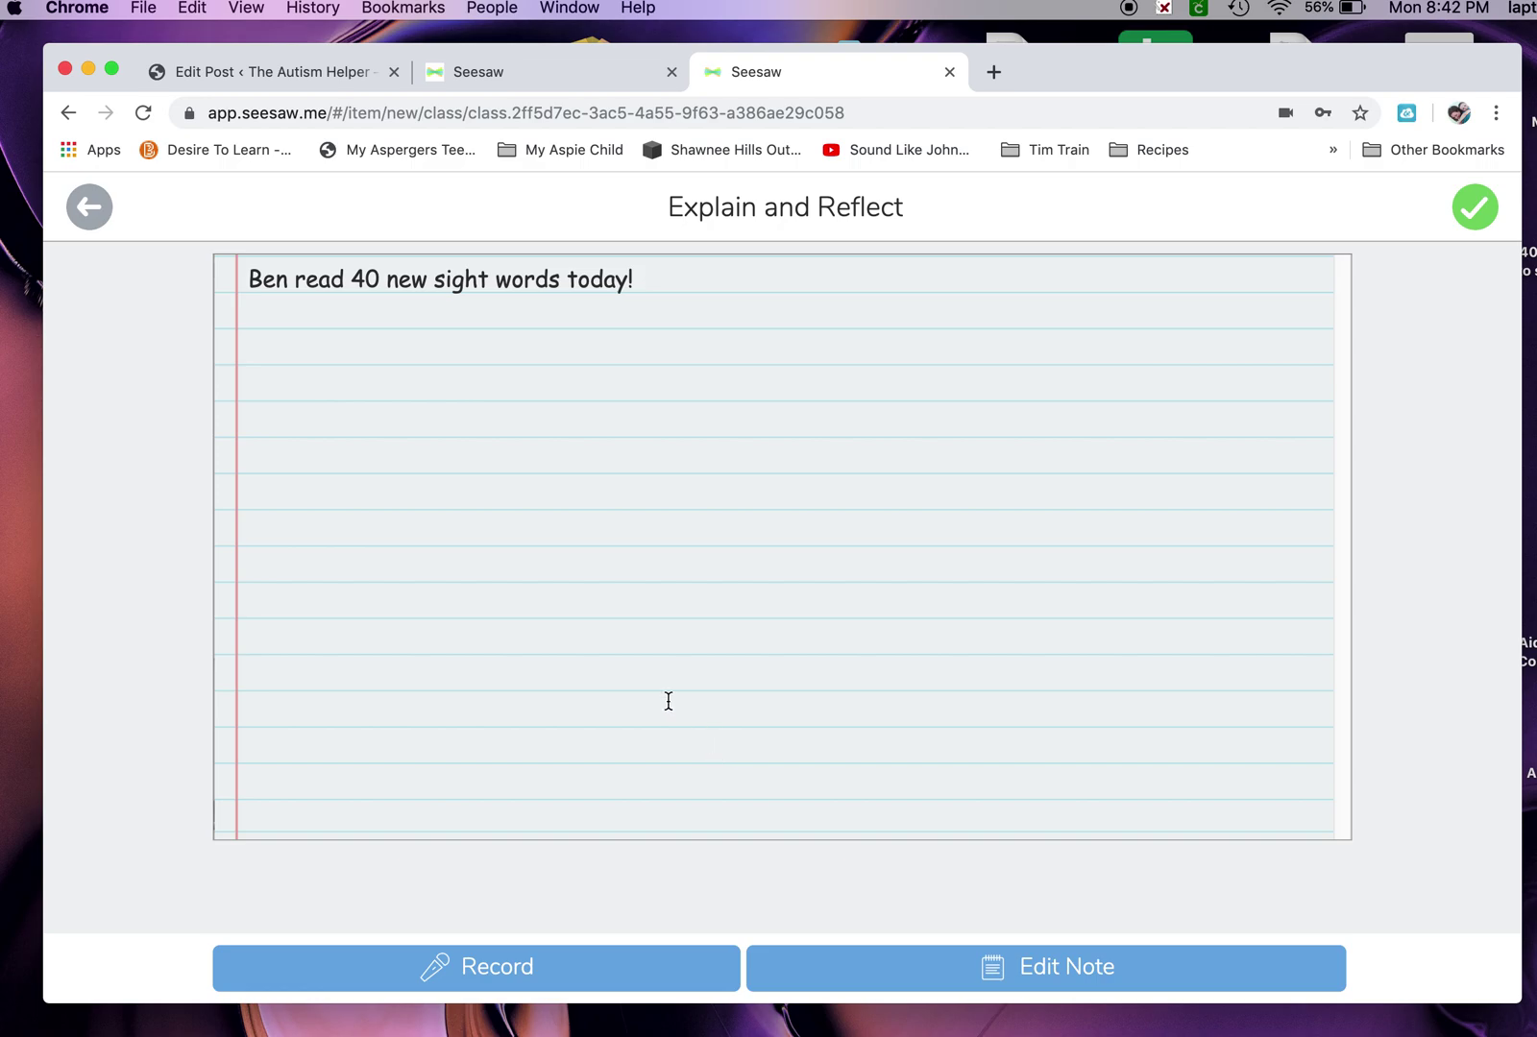
Step: Assign the sight-words note to the student, tag it to Reading, and post it
left_click(1463, 217)
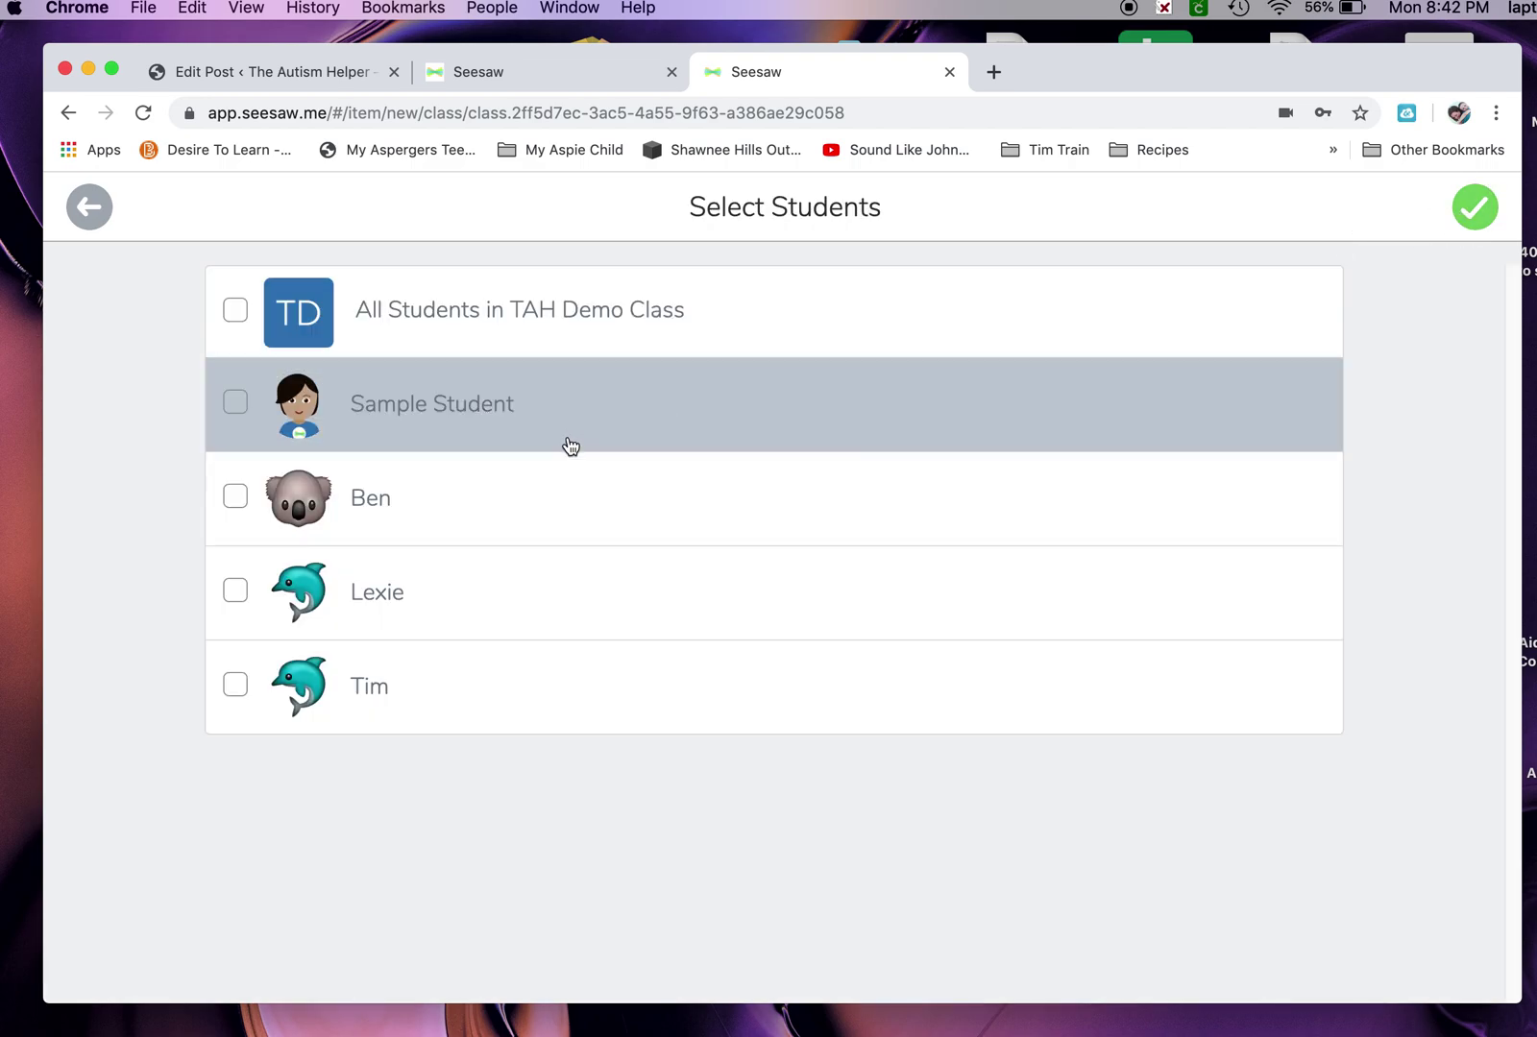
left_click(559, 506)
left_click(1472, 207)
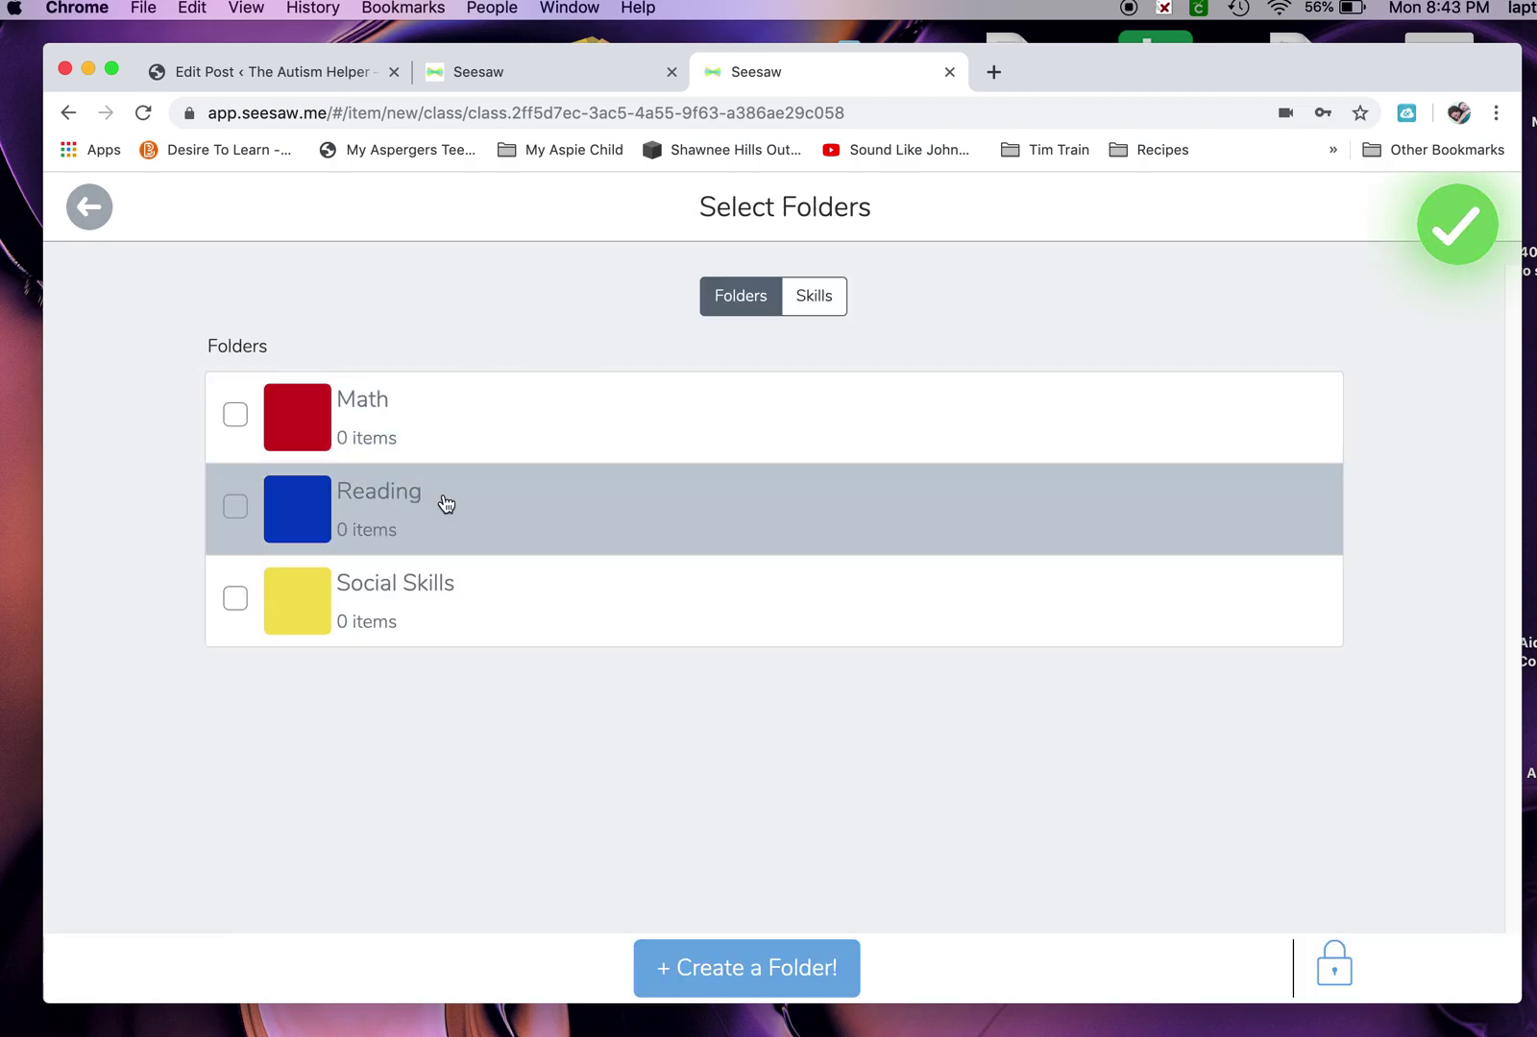
left_click(446, 503)
left_click(1455, 231)
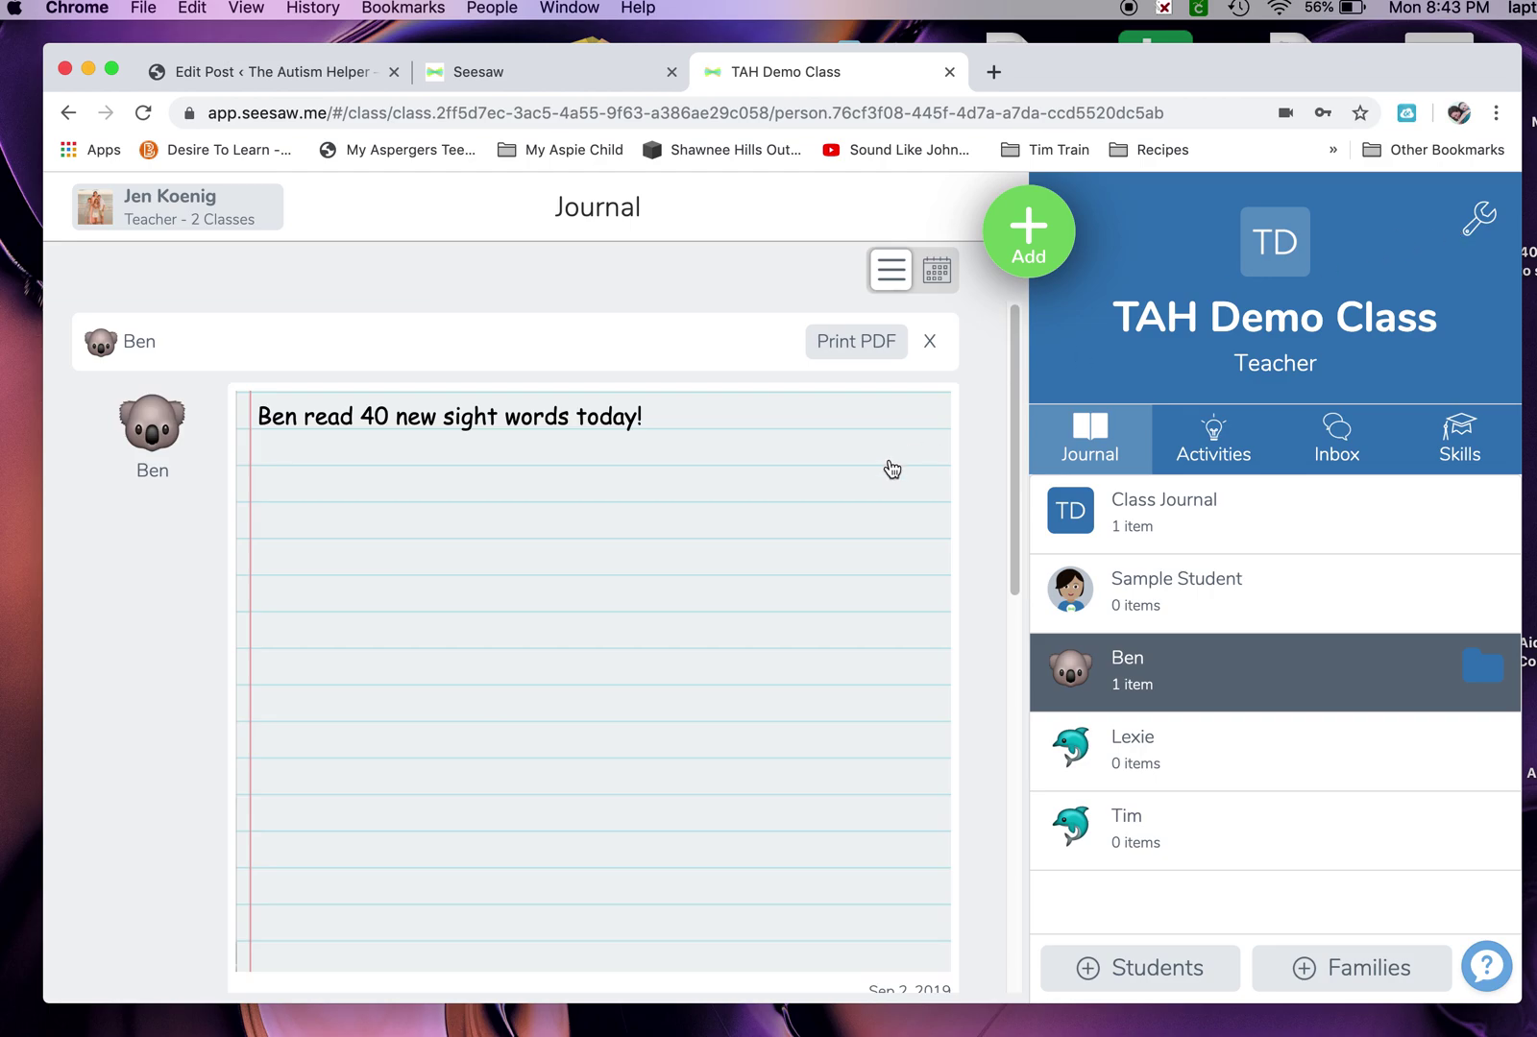
Step: Open the student's Reading folder from the post's tag to view the sight-words note
scroll(892, 469, "down", 2)
scroll(889, 468, "up", 1)
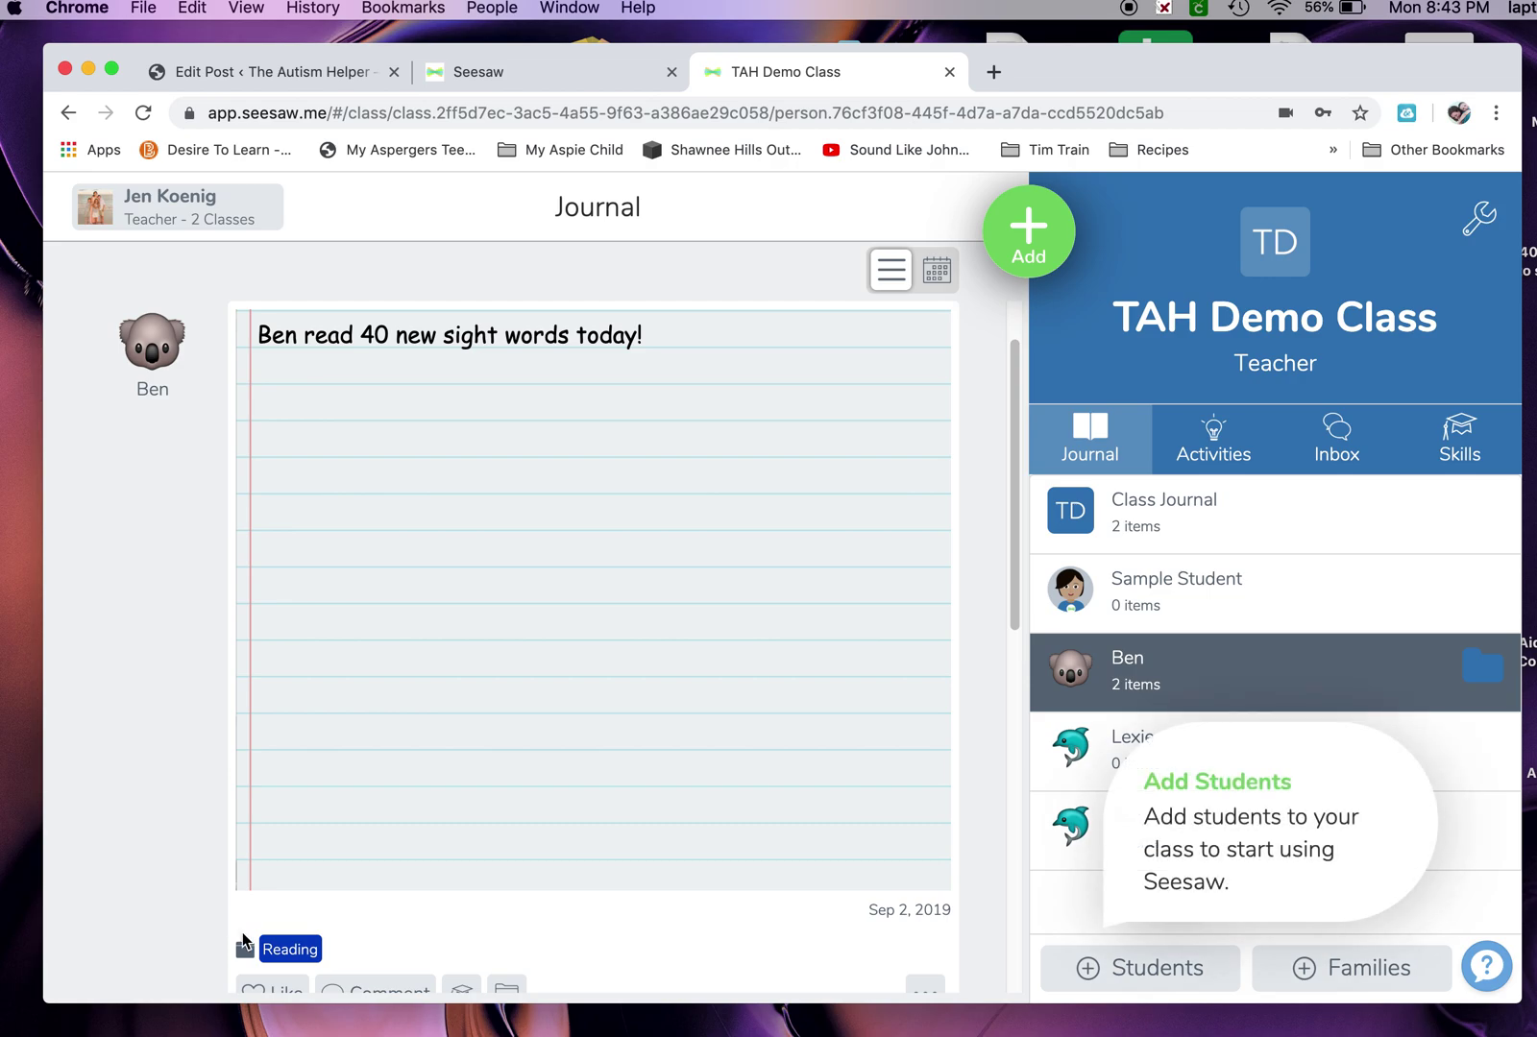
left_click(280, 951)
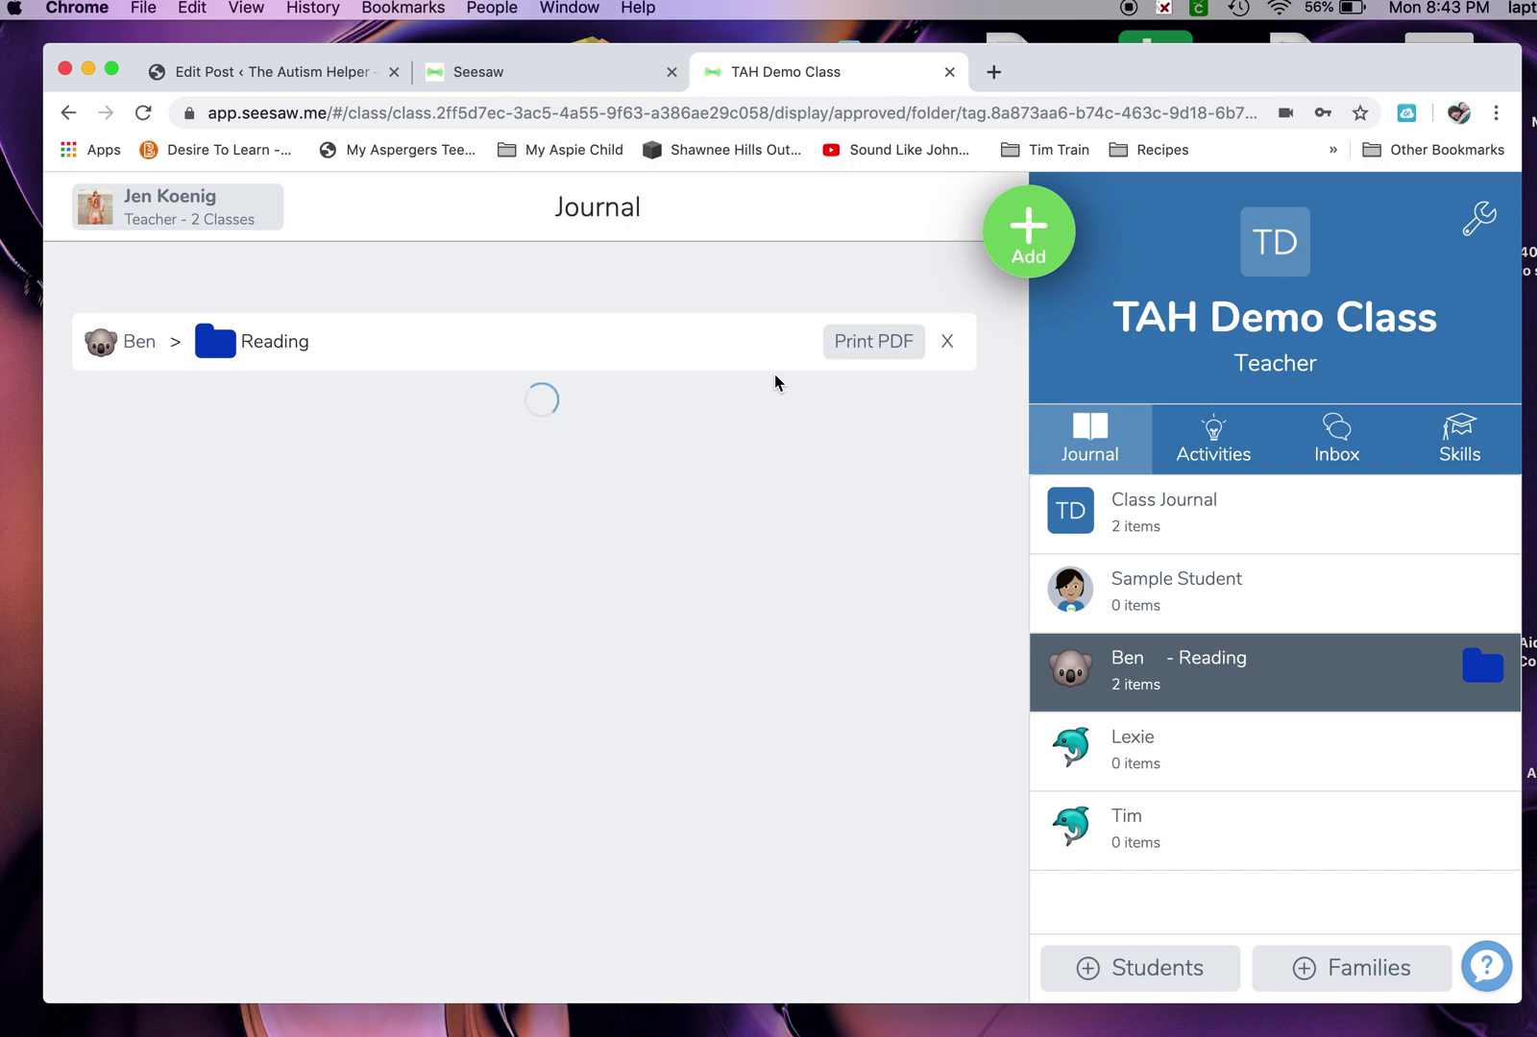
scroll(775, 423, "down", 2)
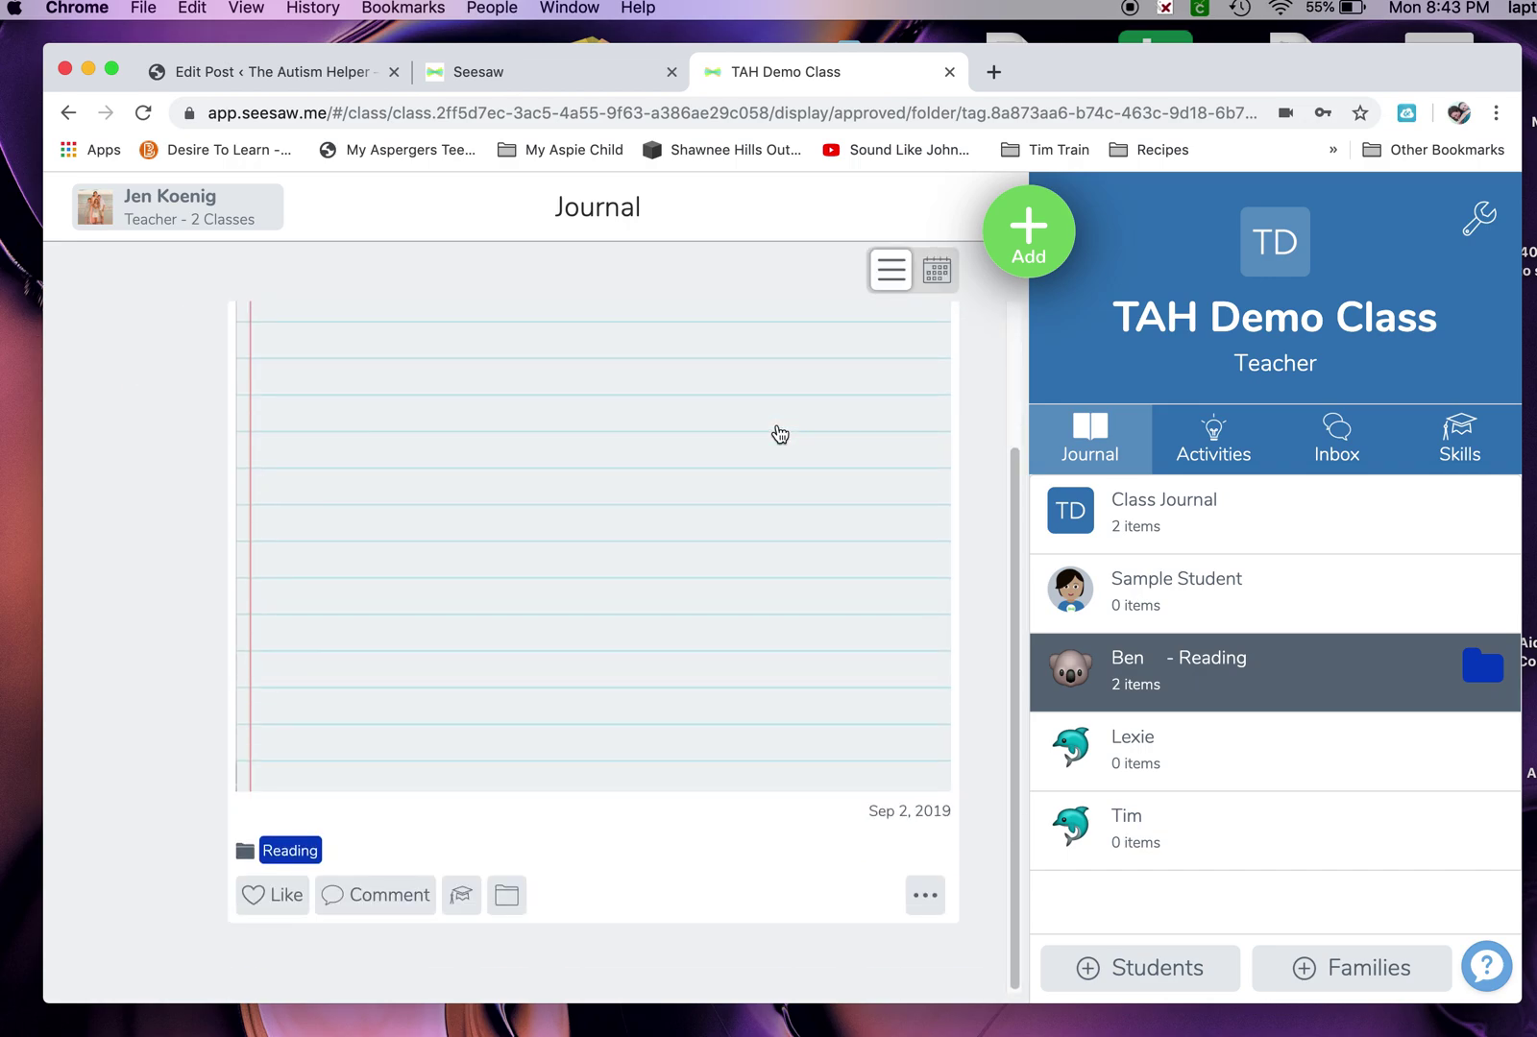
scroll(778, 432, "up", 2)
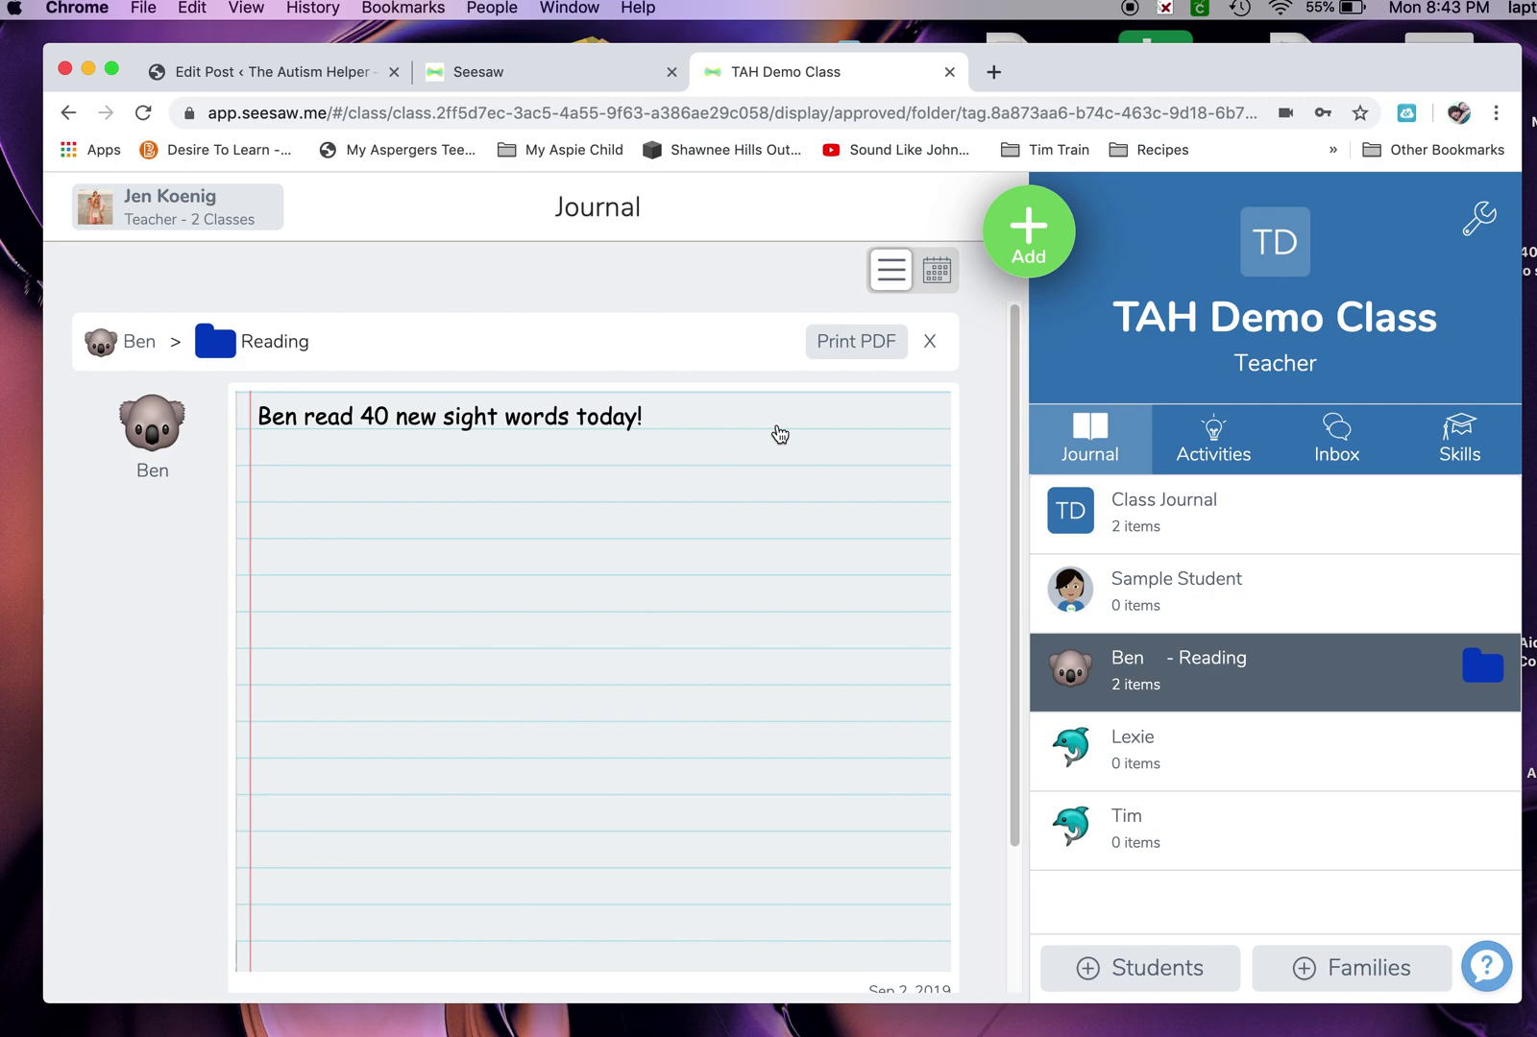